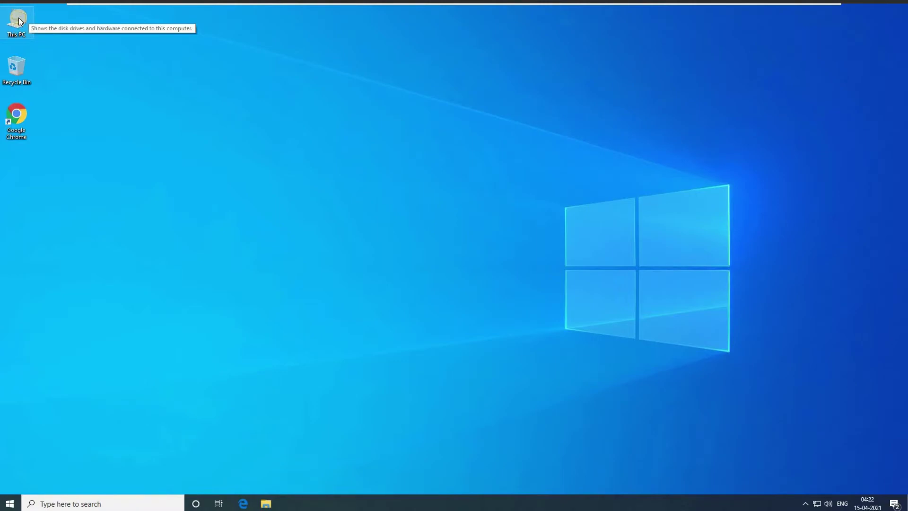
- Open This PC and bring up the format settings for USB Drive (F:)
{"action": "double_click", "coordinate": [18, 20]}
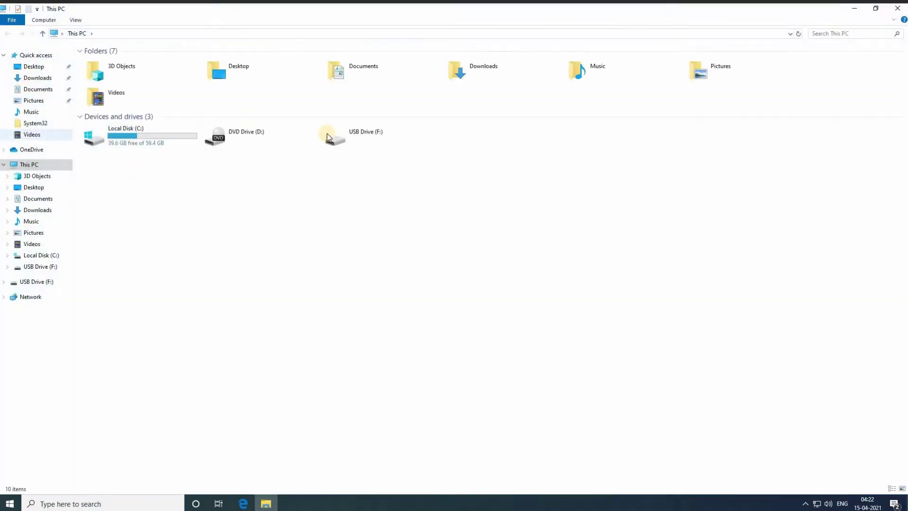
{"action": "left_click", "coordinate": [352, 142]}
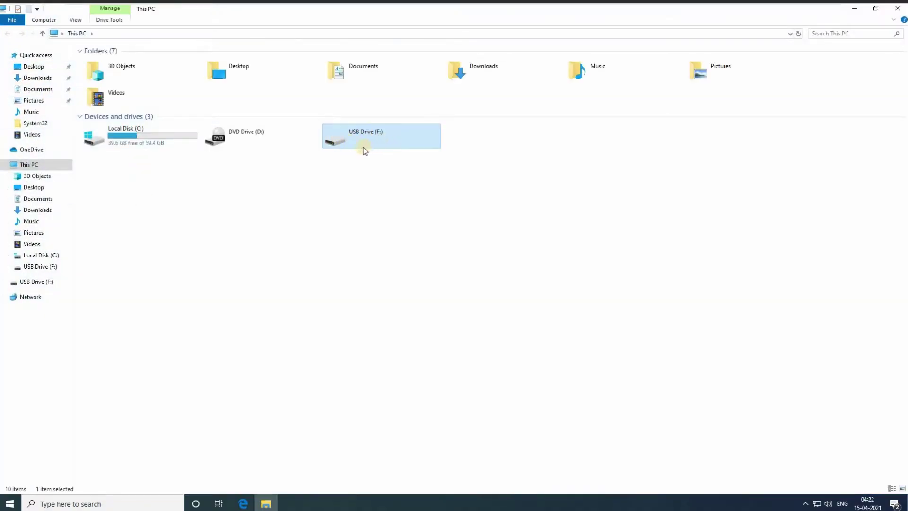
{"action": "double_click", "coordinate": [362, 143]}
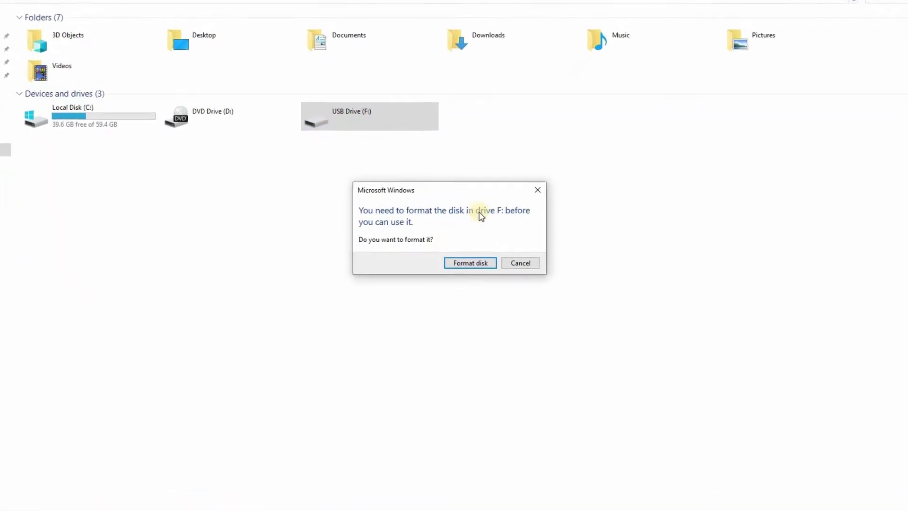
{"action": "left_click", "coordinate": [469, 264]}
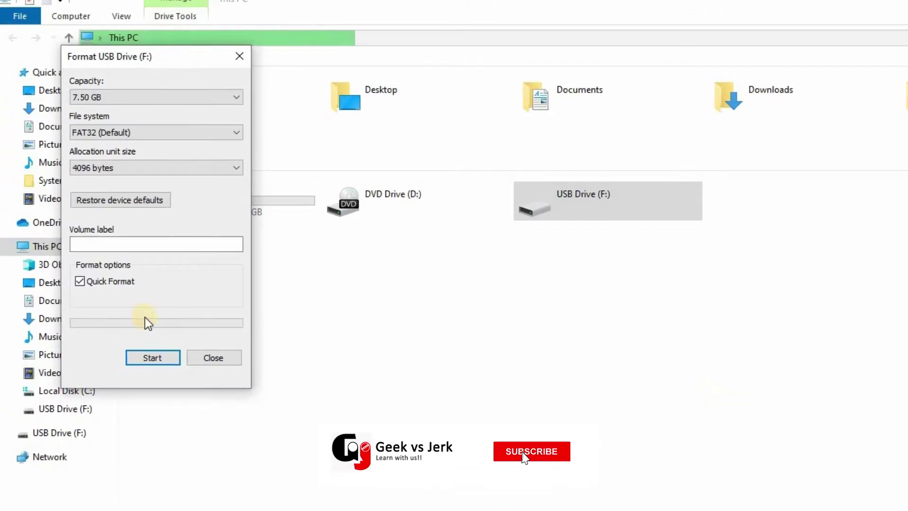
- Try to quick format USB Drive (F:) with the NTFS file system, and close the format dialogs
{"action": "left_click", "coordinate": [94, 132]}
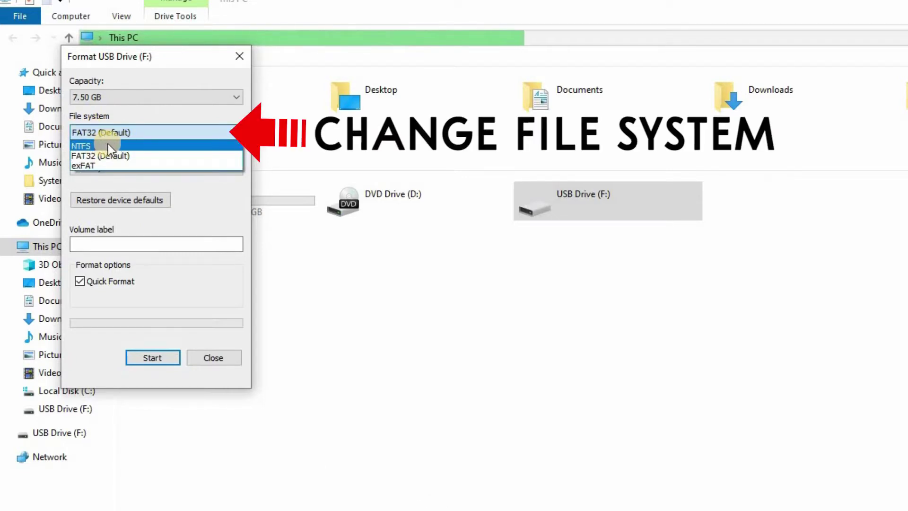
{"action": "left_click", "coordinate": [108, 145]}
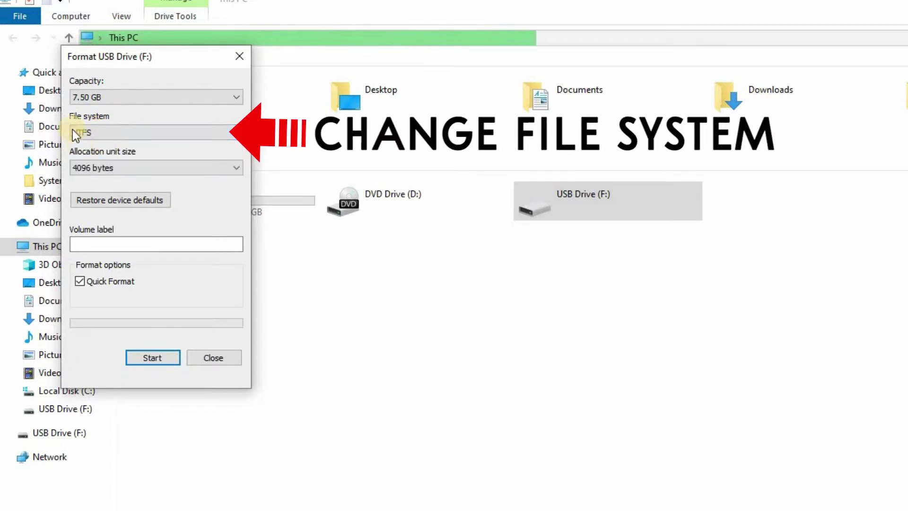
{"action": "left_click", "coordinate": [155, 359]}
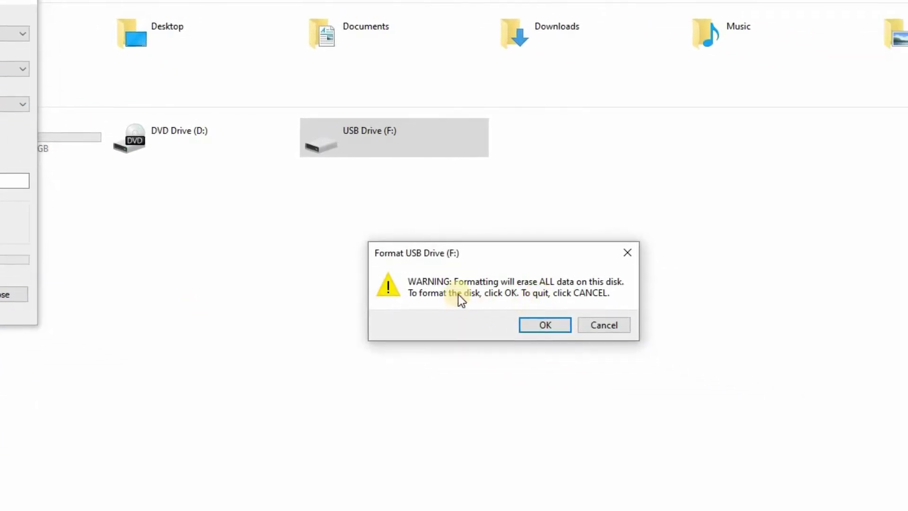
{"action": "left_click", "coordinate": [545, 327]}
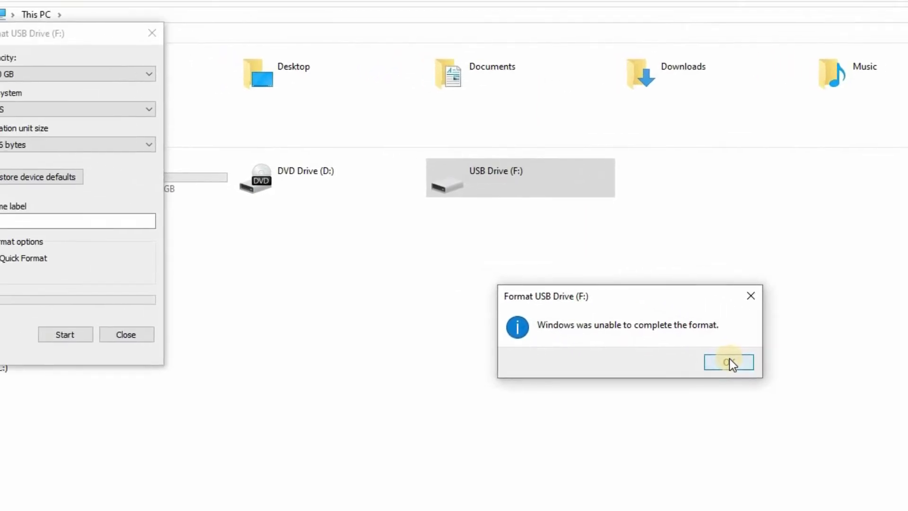
{"action": "left_click", "coordinate": [603, 322]}
{"action": "left_click", "coordinate": [205, 356]}
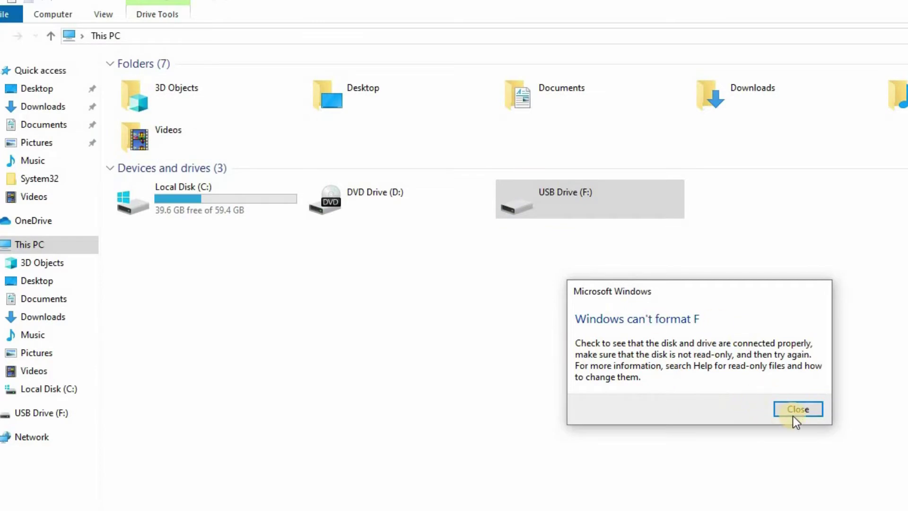
{"action": "left_click", "coordinate": [795, 410]}
- Refresh the drive list in This PC and open Disk Management in Computer Management
{"action": "right_click", "coordinate": [632, 354]}
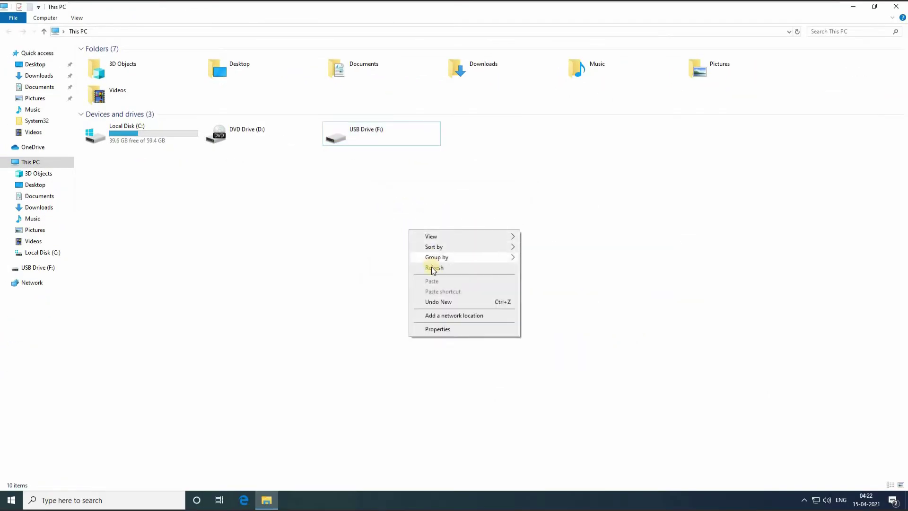
{"action": "left_click", "coordinate": [432, 268]}
{"action": "right_click", "coordinate": [33, 162]}
{"action": "left_click", "coordinate": [57, 187]}
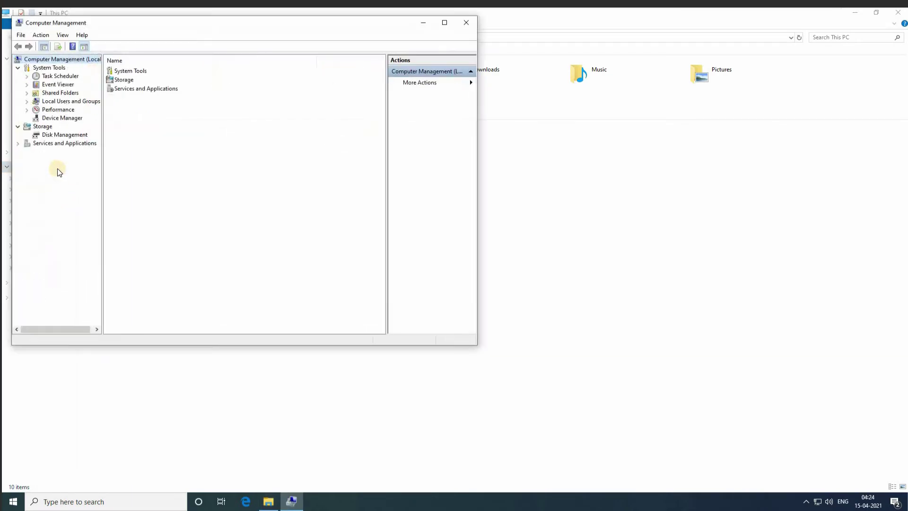
{"action": "left_click_drag", "start_coordinate": [115, 27], "coordinate": [284, 85]}
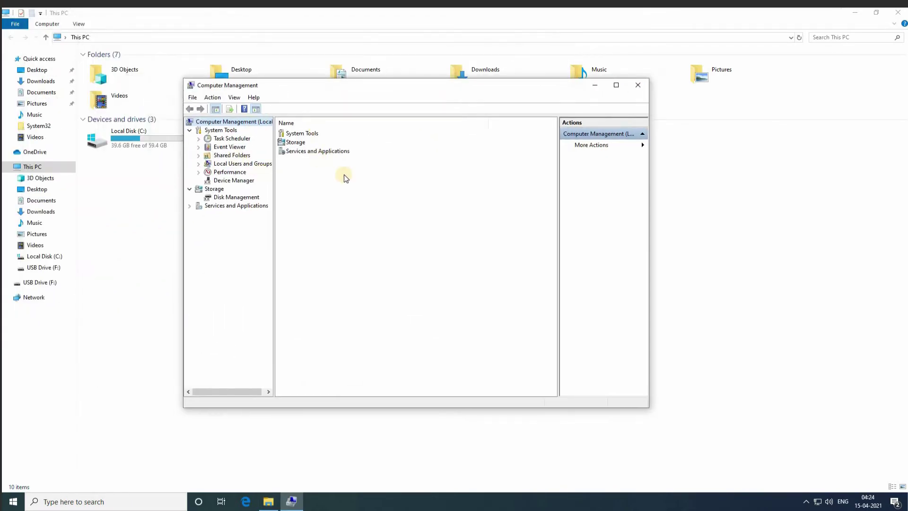
{"action": "left_click", "coordinate": [160, 179]}
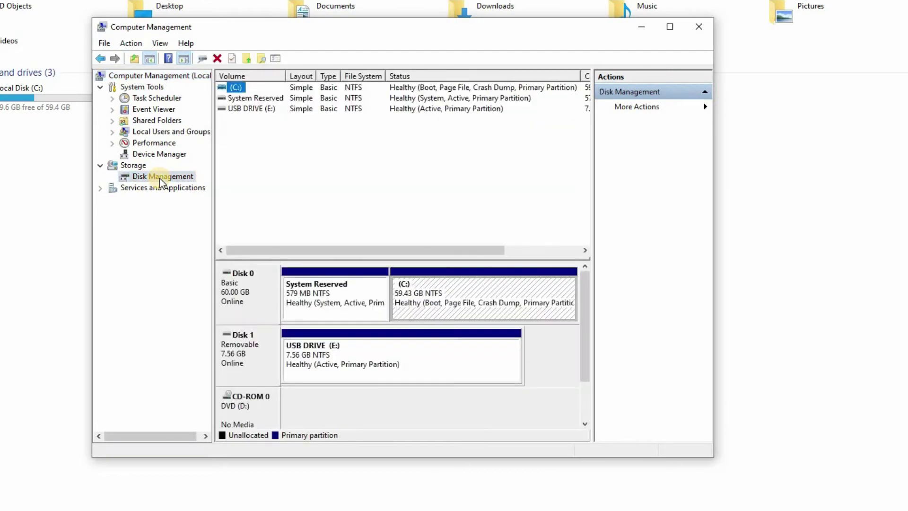
- Quick format the USB DRIVE (E:) partition on Disk 1 as NTFS with the default allocation unit size, keeping its volume label
{"action": "left_click", "coordinate": [235, 360]}
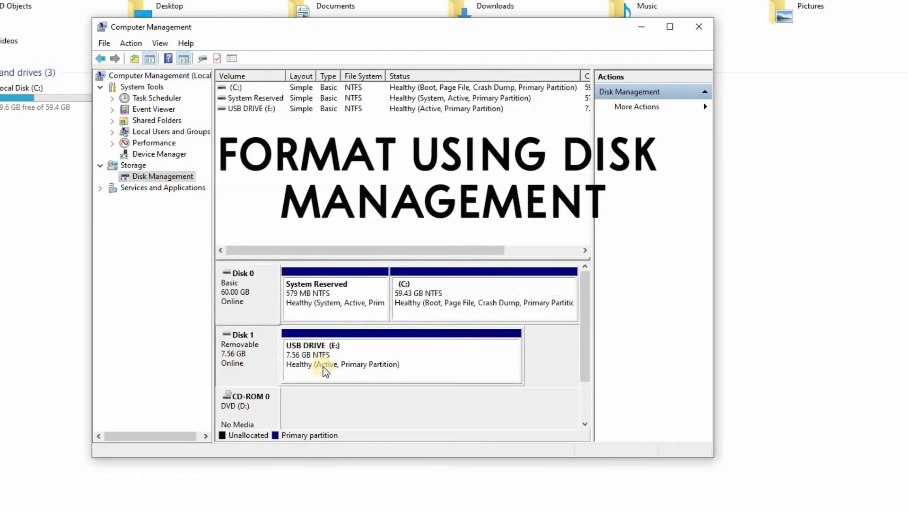
{"action": "left_click", "coordinate": [359, 366]}
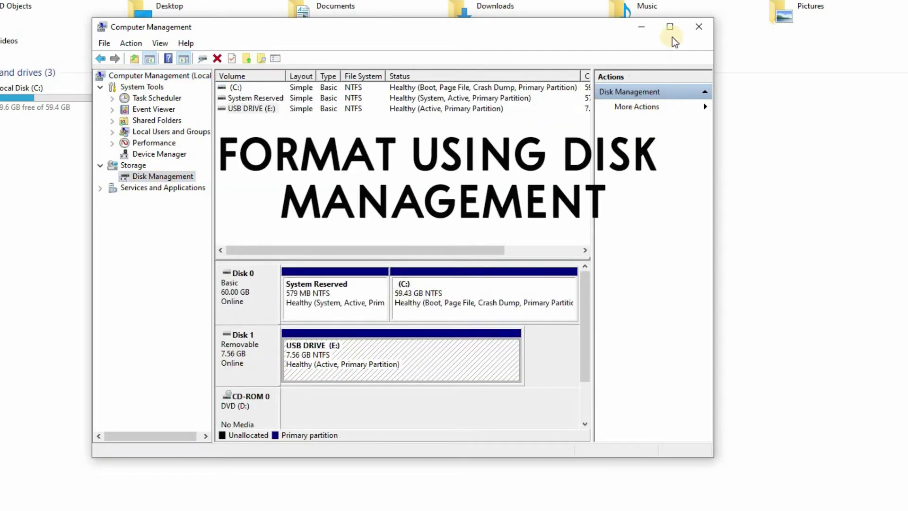
{"action": "right_click", "coordinate": [341, 346]}
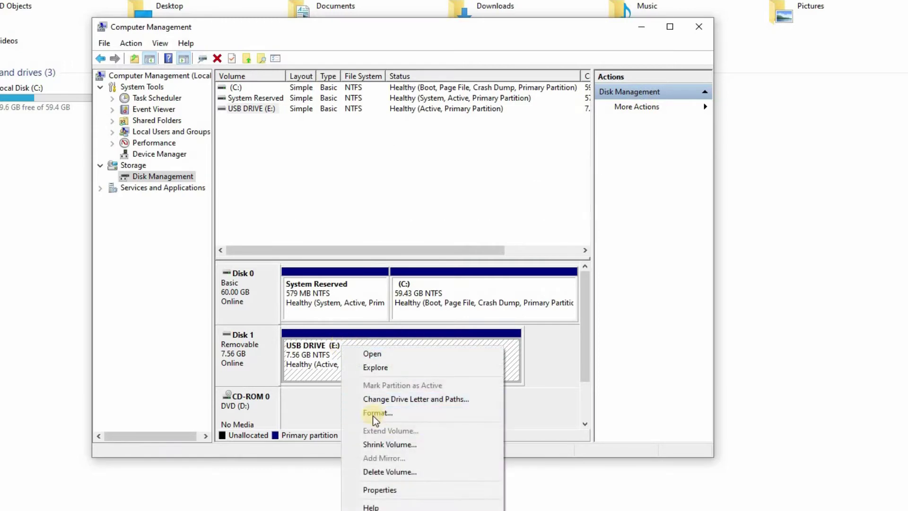
{"action": "left_click", "coordinate": [400, 417]}
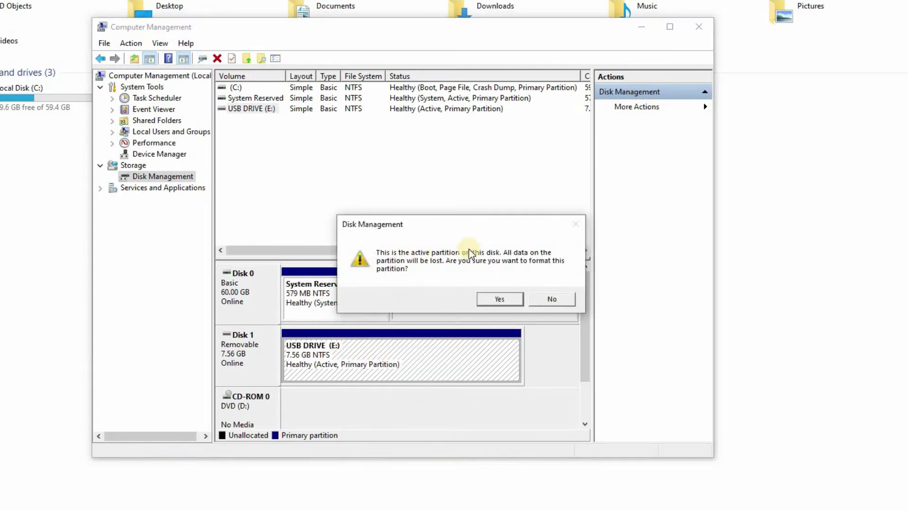
{"action": "left_click", "coordinate": [501, 299]}
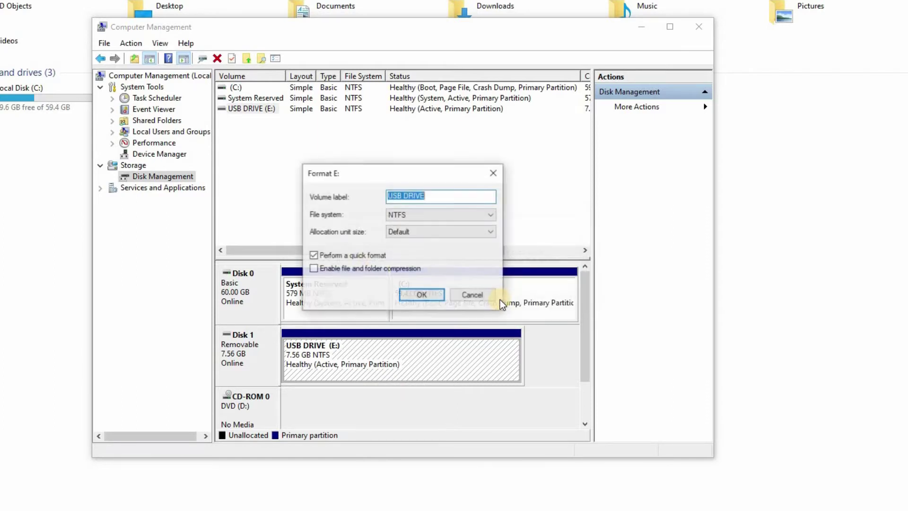
{"action": "left_click", "coordinate": [419, 295]}
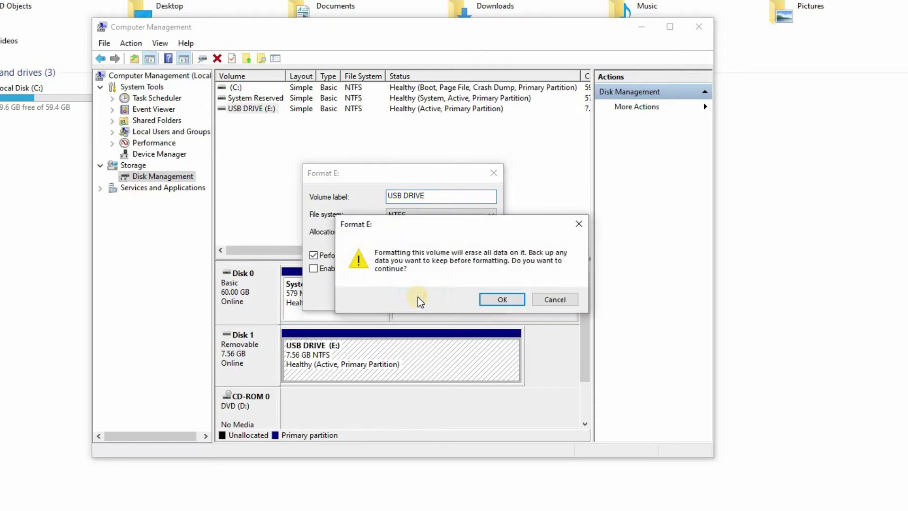
{"action": "left_click", "coordinate": [497, 300]}
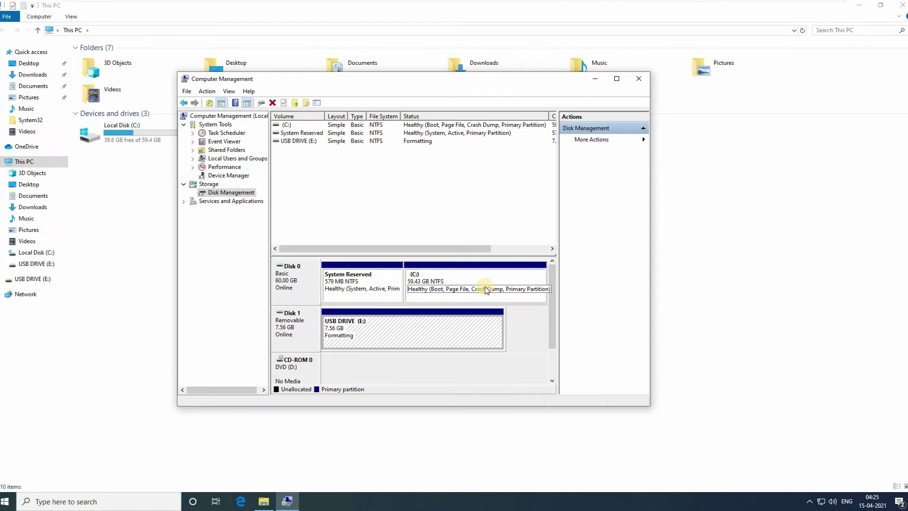
- Open USB DRIVE (E:) from This PC and refresh its contents
{"action": "right_click", "coordinate": [368, 327]}
{"action": "left_click", "coordinate": [393, 341]}
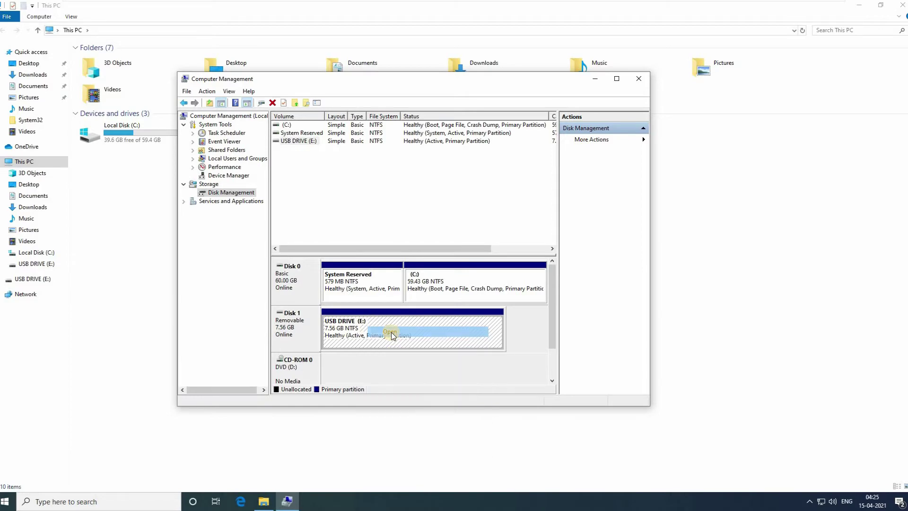
{"action": "left_click", "coordinate": [24, 161]}
{"action": "double_click", "coordinate": [359, 144]}
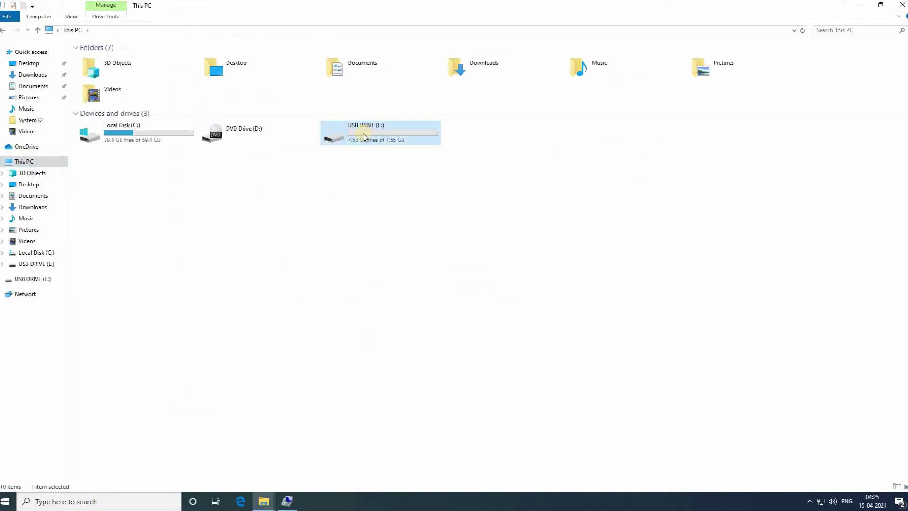
{"action": "right_click", "coordinate": [345, 185]}
{"action": "left_click", "coordinate": [371, 221]}
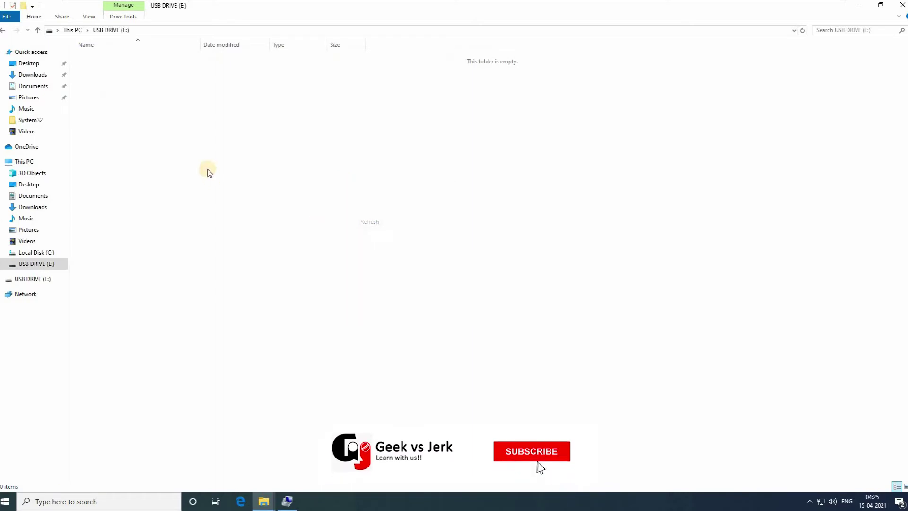
- Create a folder with the default name in the root of USB DRIVE (E:)
{"action": "right_click", "coordinate": [208, 170]}
{"action": "mouse_move", "coordinate": [282, 287]}
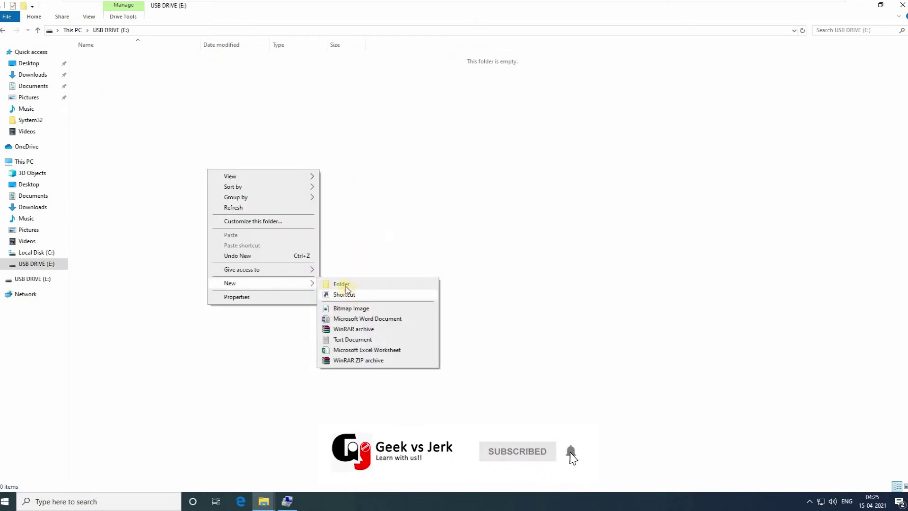
{"action": "left_click", "coordinate": [346, 285]}
{"action": "left_click", "coordinate": [175, 160]}
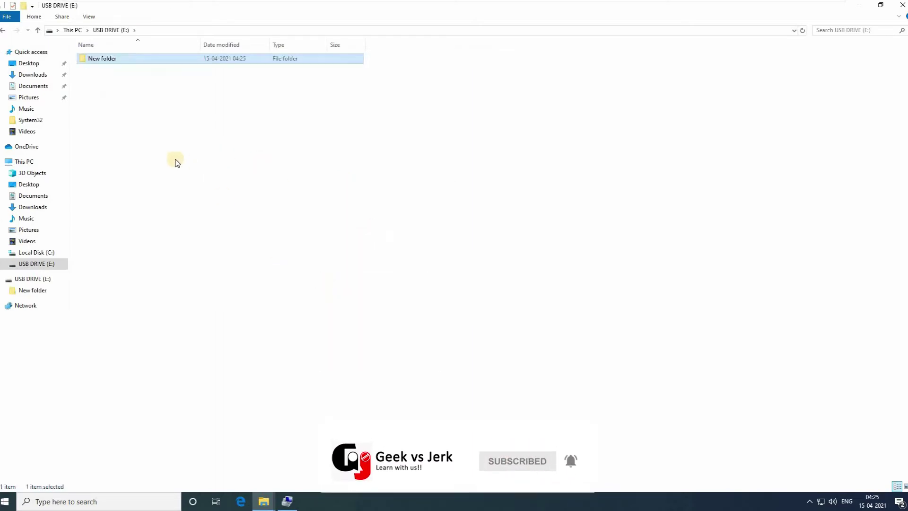
- Return to This PC and refresh the list of devices and drives
{"action": "left_click", "coordinate": [5, 163]}
{"action": "left_click", "coordinate": [27, 161]}
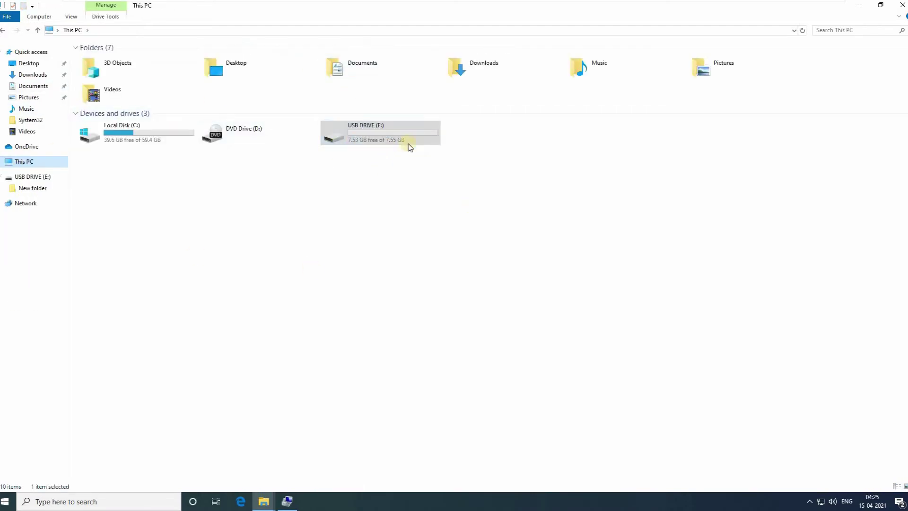
{"action": "right_click", "coordinate": [456, 195]}
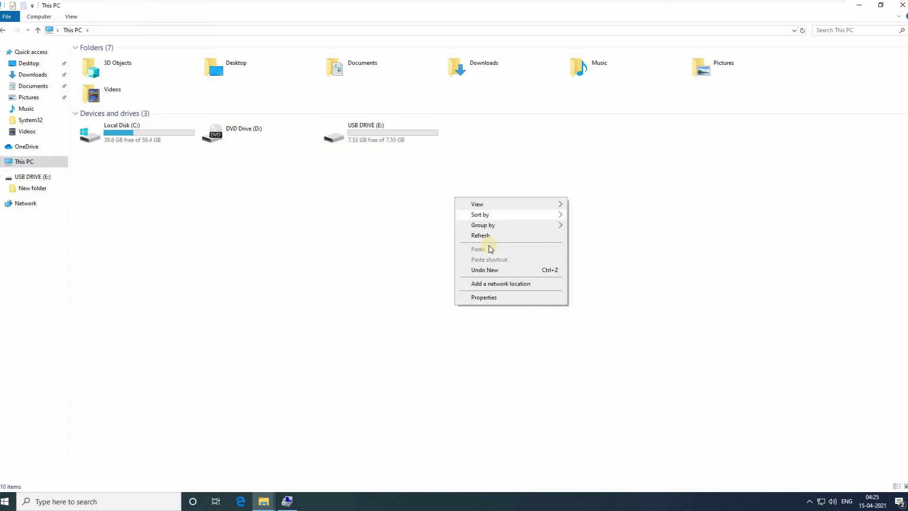
{"action": "left_click", "coordinate": [480, 235]}
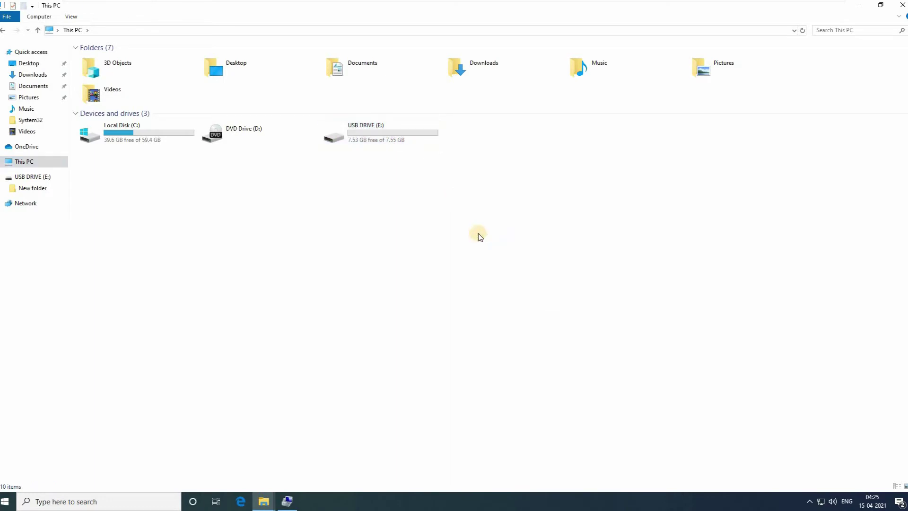
- Run an error check with Scan and repair drive on USB DRIVE (E:) from its properties, and close the dialogs
{"action": "left_click", "coordinate": [352, 136]}
{"action": "right_click", "coordinate": [352, 138]}
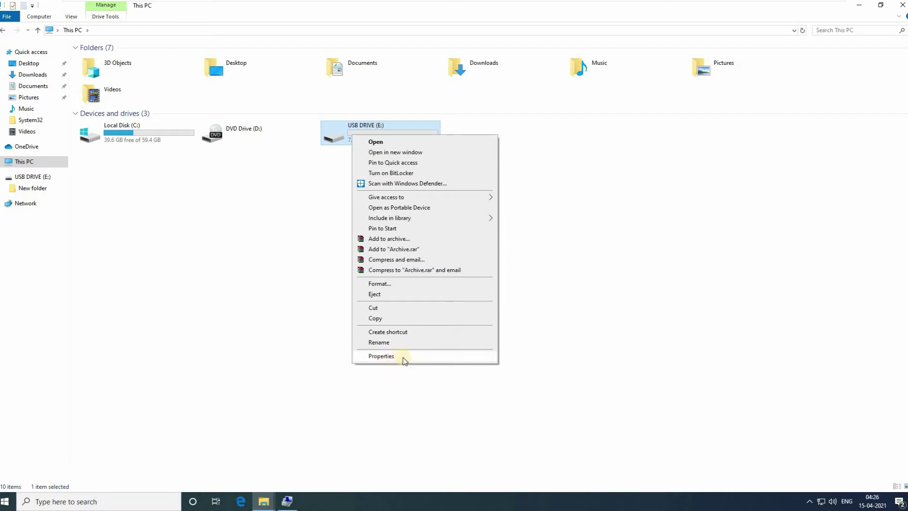
{"action": "left_click", "coordinate": [381, 357]}
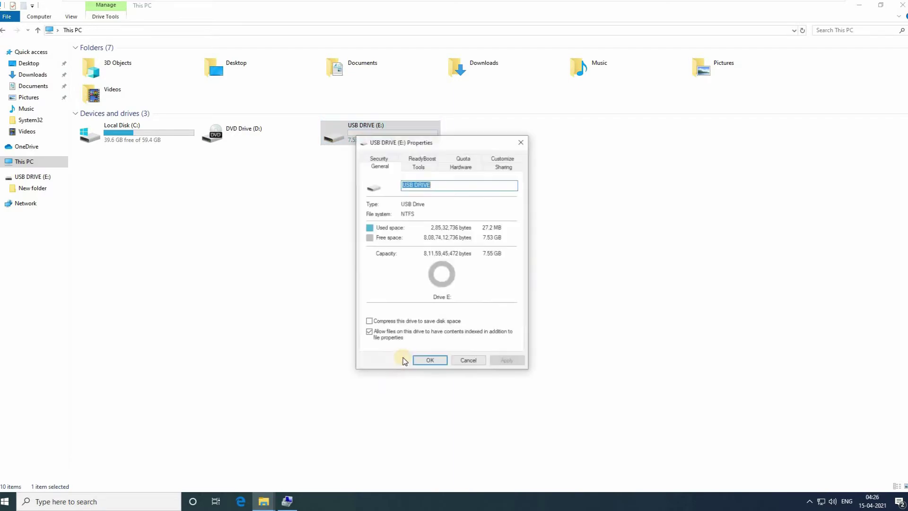
{"action": "left_click", "coordinate": [419, 166]}
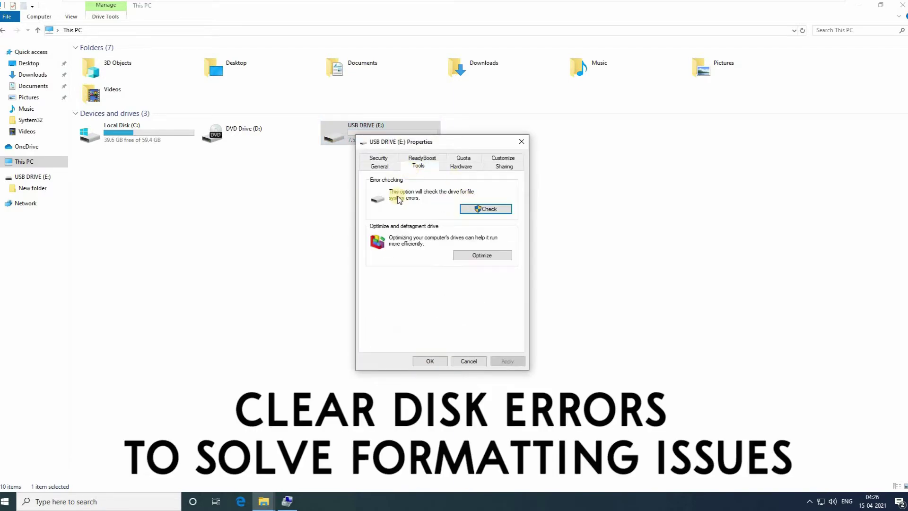
{"action": "left_click", "coordinate": [479, 211]}
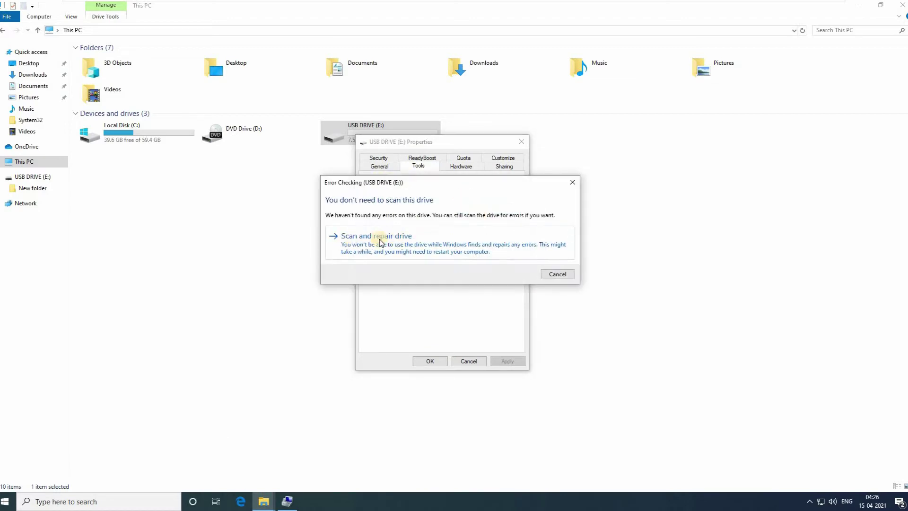
{"action": "left_click", "coordinate": [416, 245]}
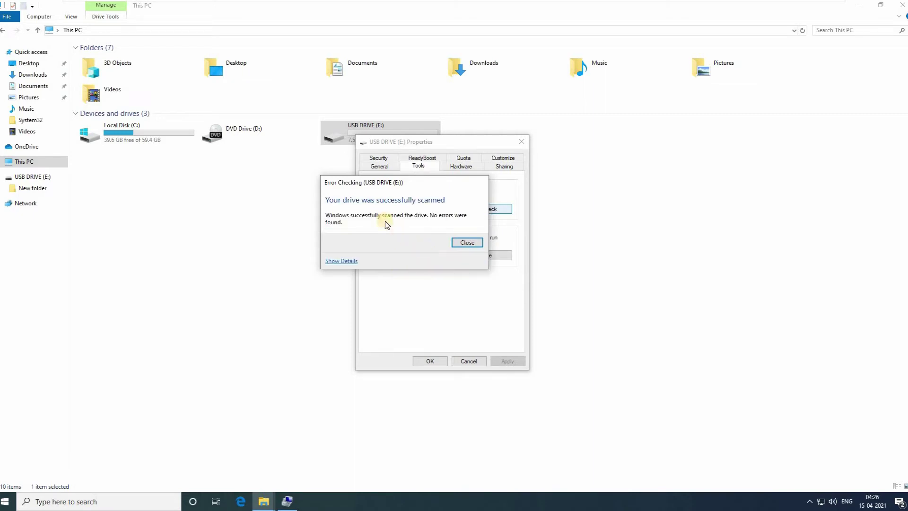
{"action": "left_click", "coordinate": [466, 243]}
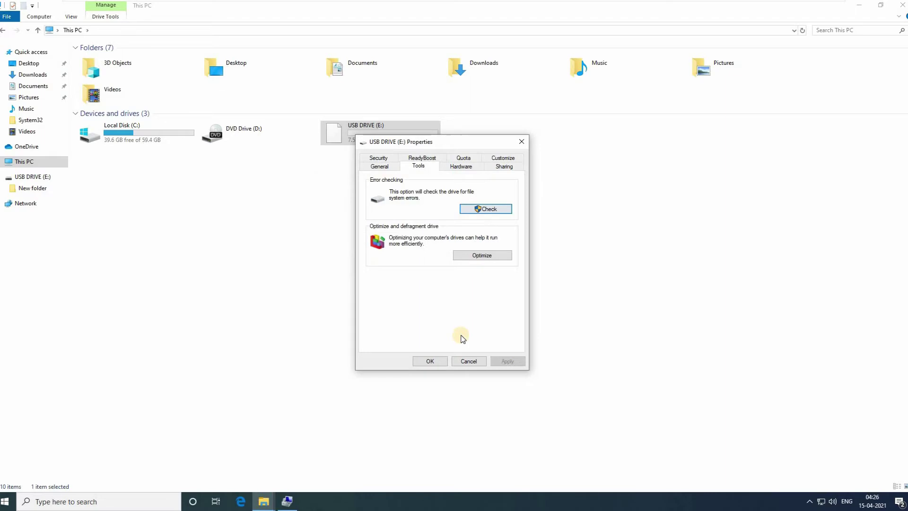
{"action": "left_click", "coordinate": [430, 362]}
- Quick format USB DRIVE (E:) as NTFS with 4096-byte allocation units, close the format dialog, and refresh This PC
{"action": "right_click", "coordinate": [353, 137]}
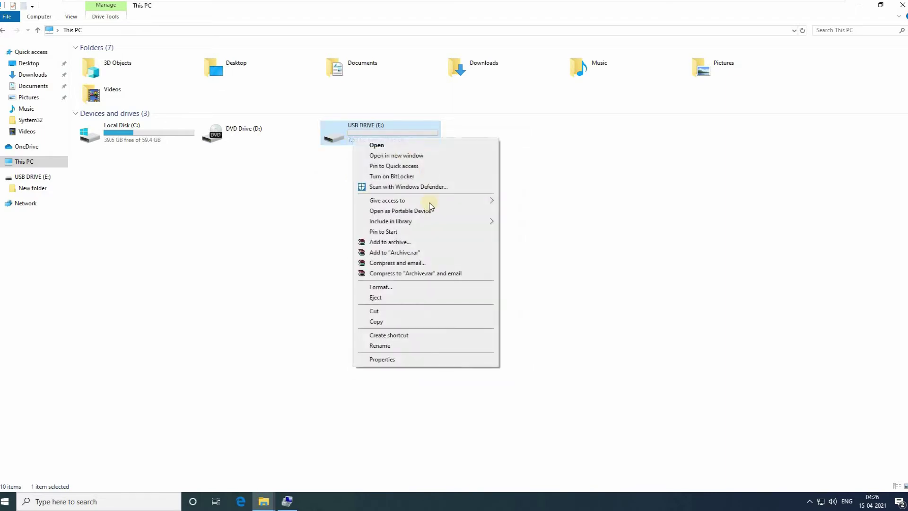
{"action": "left_click", "coordinate": [385, 288]}
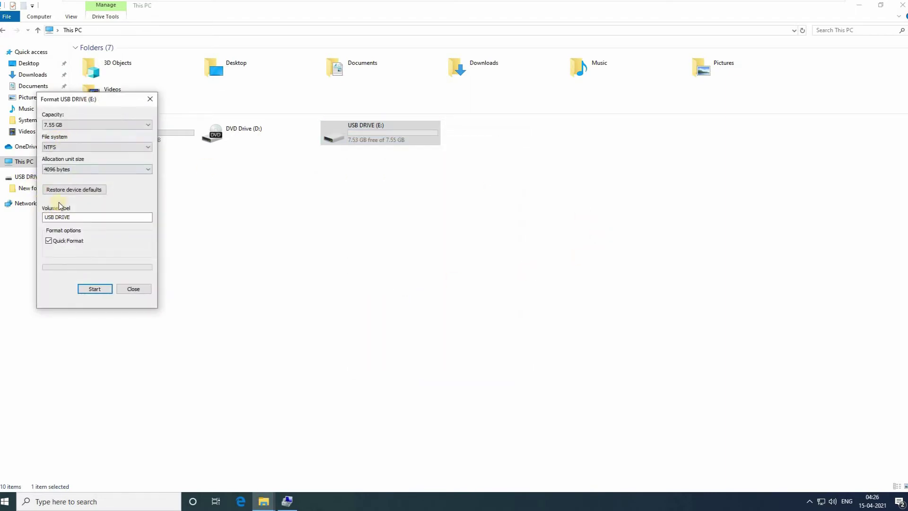
{"action": "left_click", "coordinate": [94, 290]}
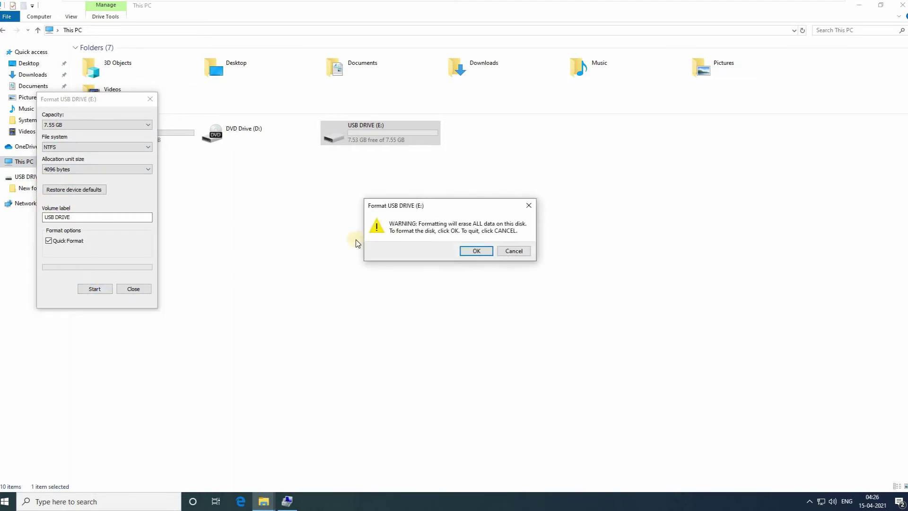
{"action": "left_click", "coordinate": [477, 251]}
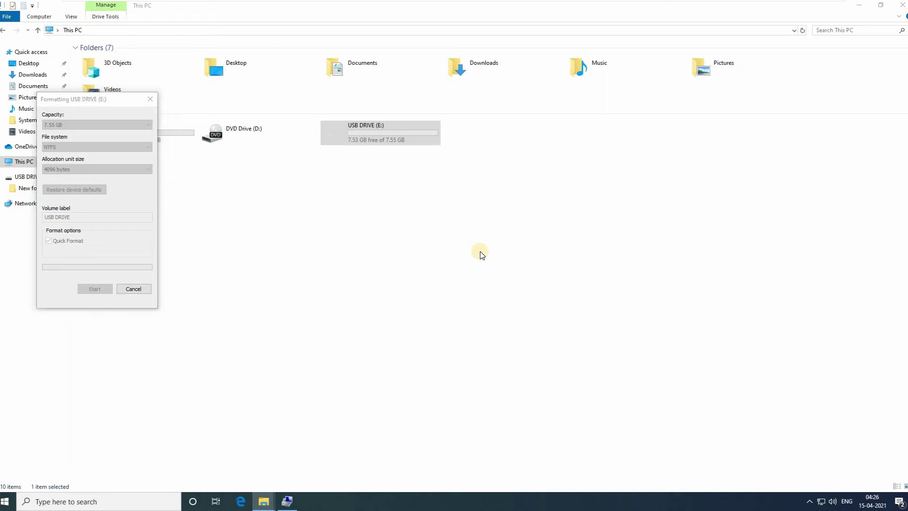
{"action": "left_click", "coordinate": [512, 249]}
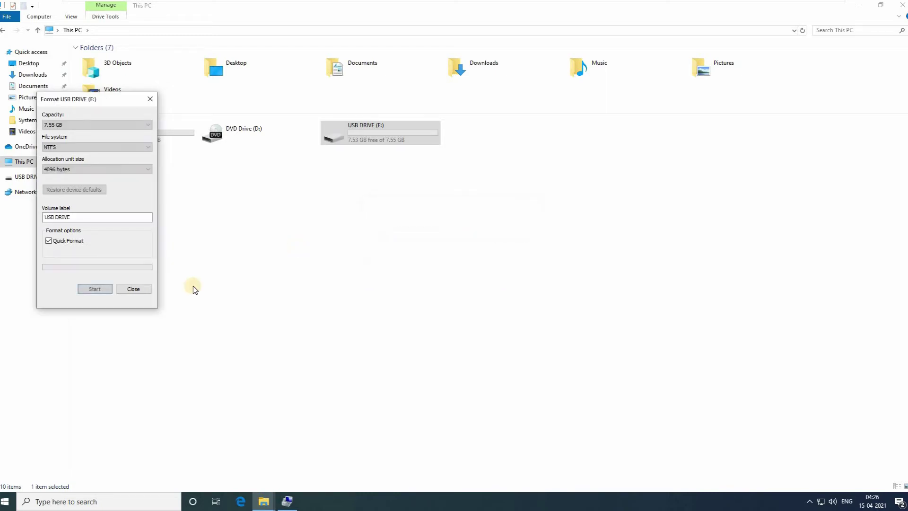
{"action": "left_click", "coordinate": [133, 289]}
{"action": "right_click", "coordinate": [220, 266]}
{"action": "left_click", "coordinate": [246, 302]}
- Search for Command Prompt, run it as administrator, and bring its window into focus
{"action": "key", "text": "super"}
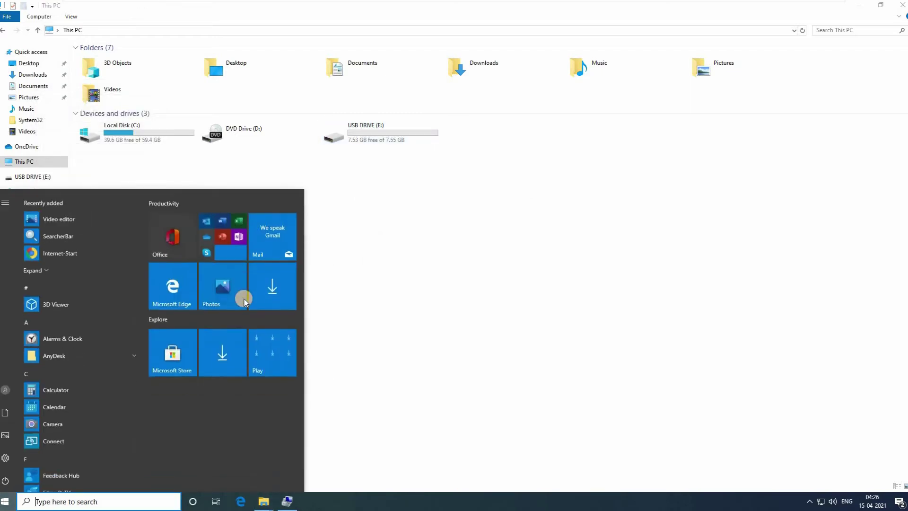
{"action": "type", "text": "COMM"}
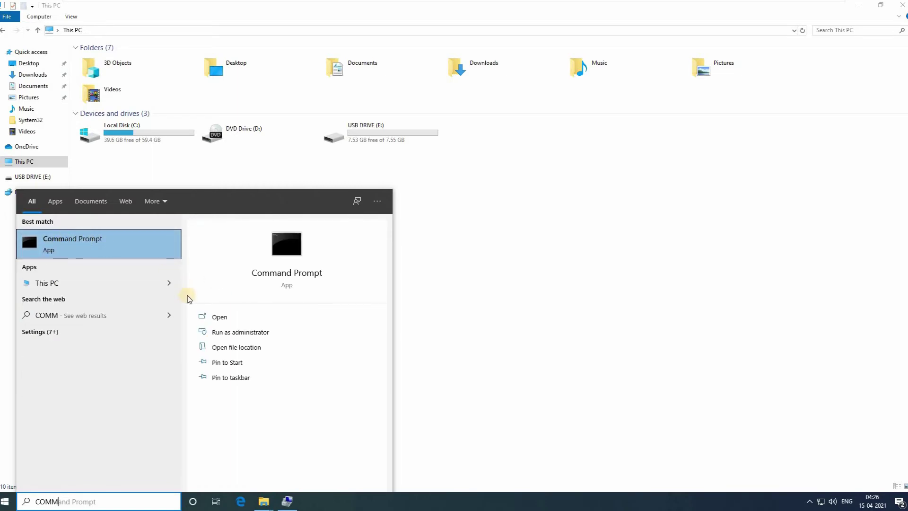
{"action": "left_click", "coordinate": [259, 331]}
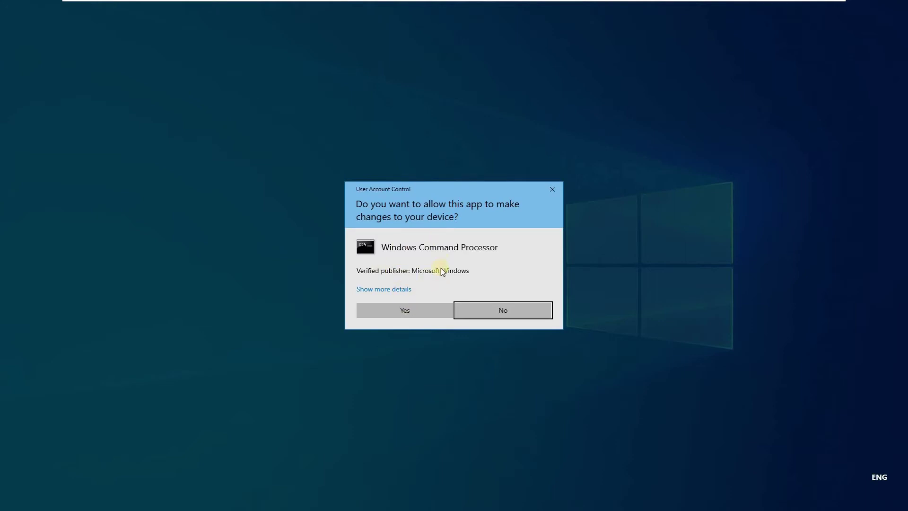
{"action": "left_click", "coordinate": [412, 311]}
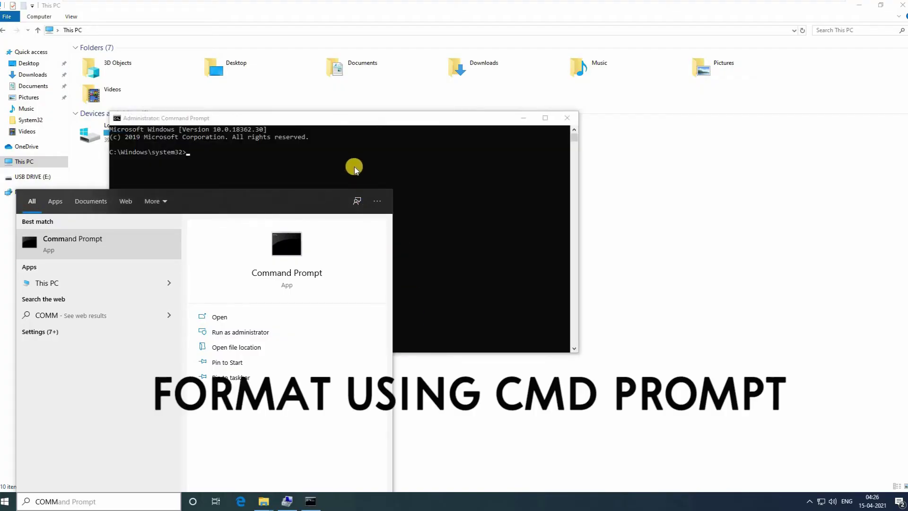
{"action": "left_click", "coordinate": [354, 167]}
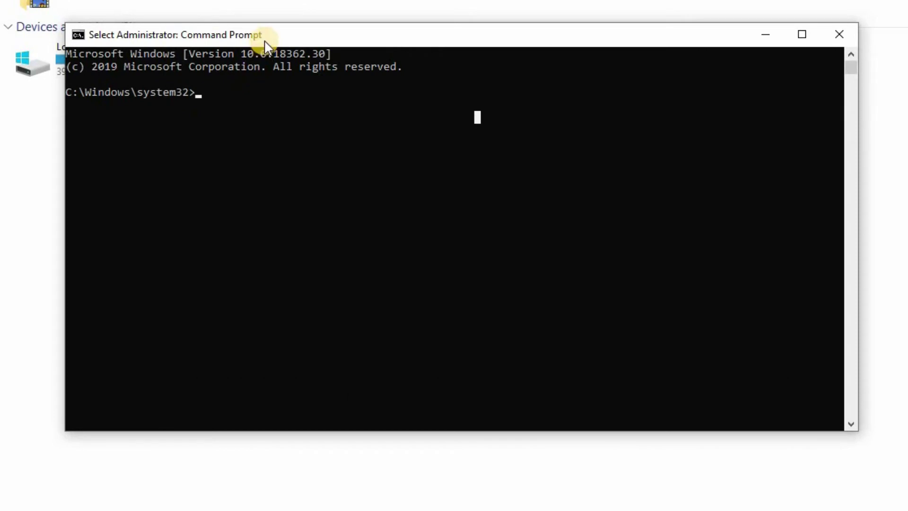
- Start DISKPART in Command Prompt and list the available disks to identify the USB drive
{"action": "type", "text": "DISKPART"}
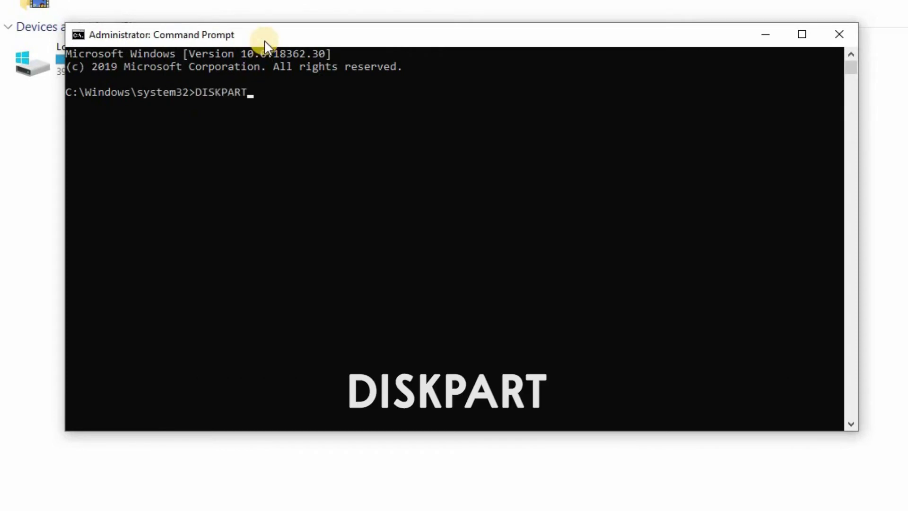
{"action": "key", "text": "Return"}
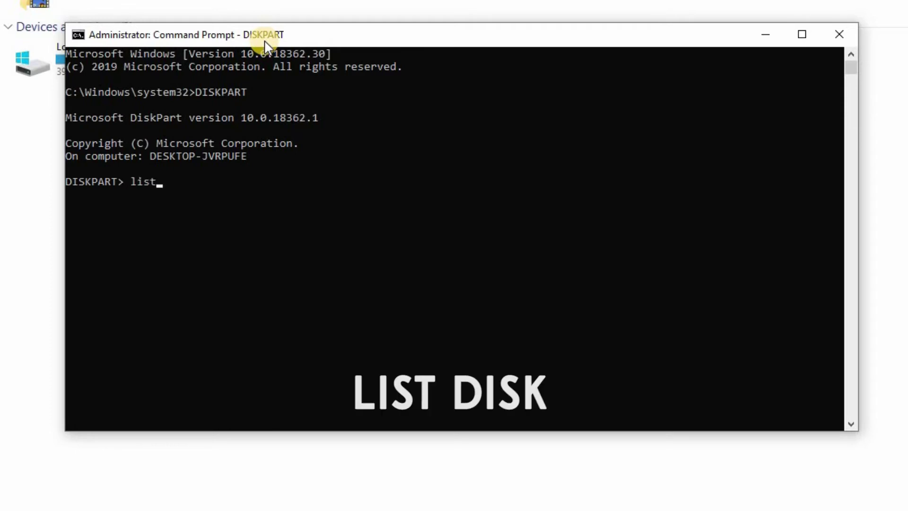
{"action": "type", "text": "list disk"}
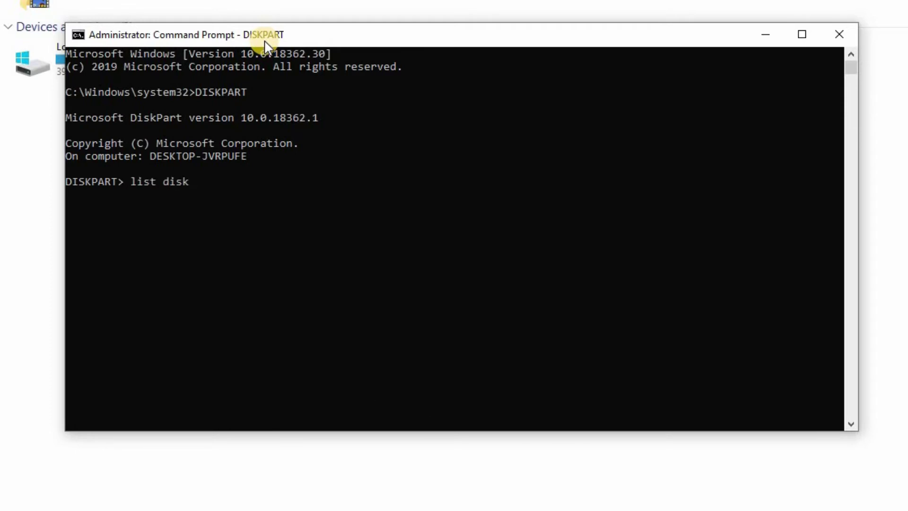
{"action": "key", "text": "Return"}
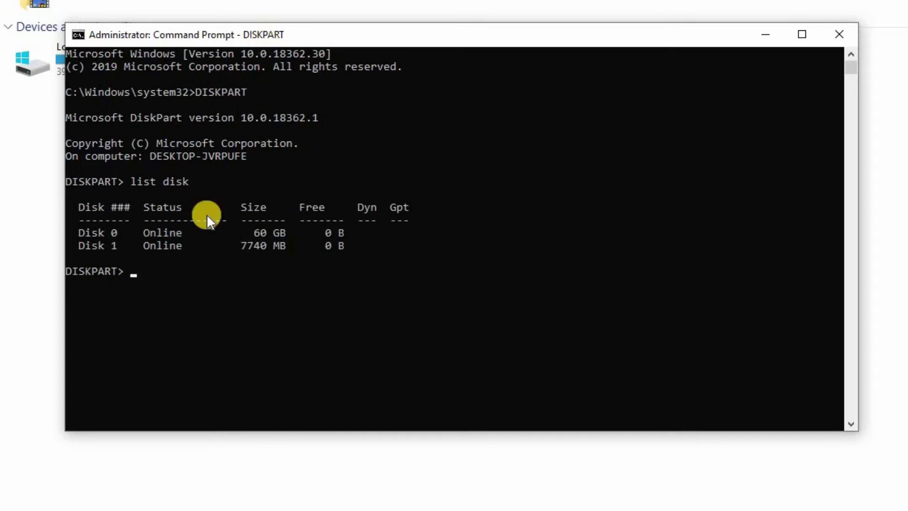
{"action": "left_click_drag", "start_coordinate": [75, 248], "coordinate": [351, 249]}
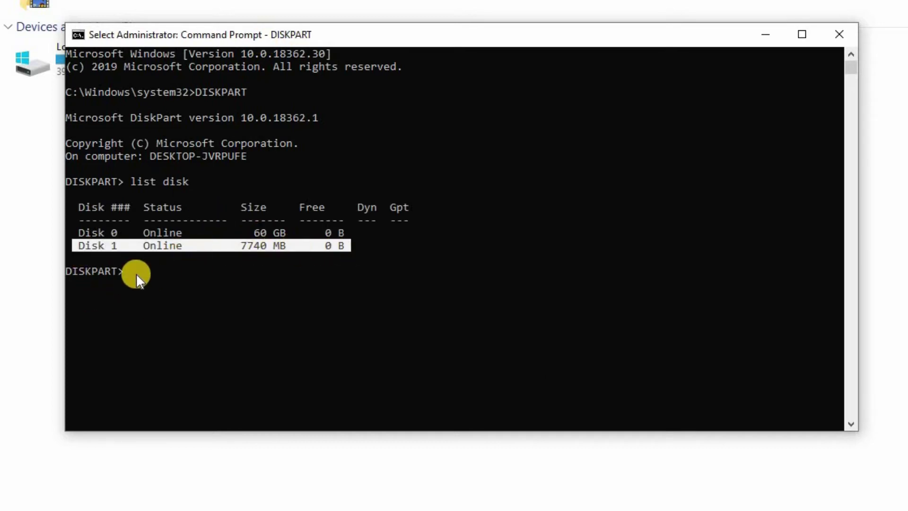
- Select the USB drive in DiskPart with the command select disk 1
{"action": "type", "text": "select dis"}
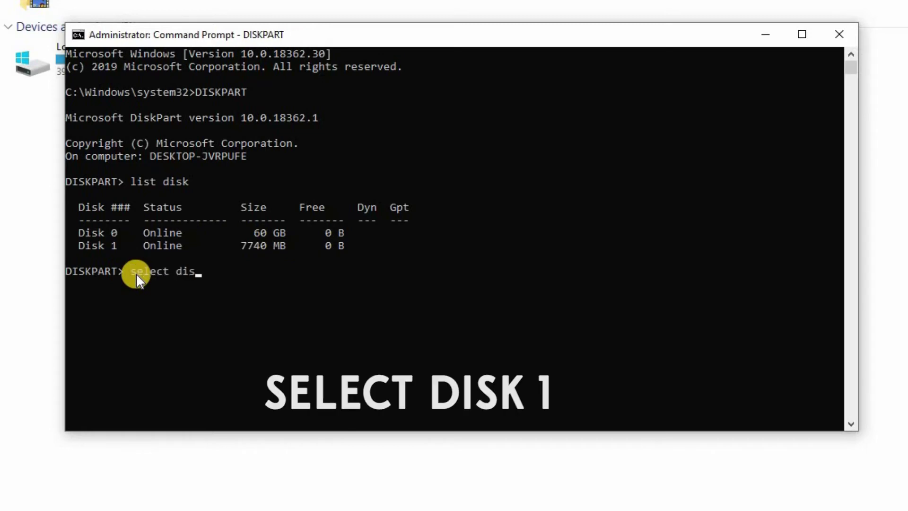
{"action": "type", "text": "k 1"}
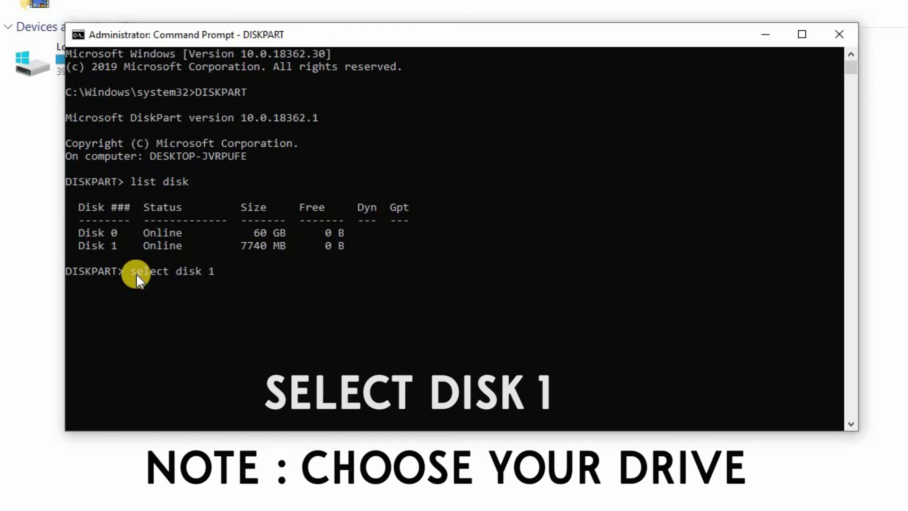
{"action": "left_click_drag", "start_coordinate": [137, 272], "coordinate": [220, 273]}
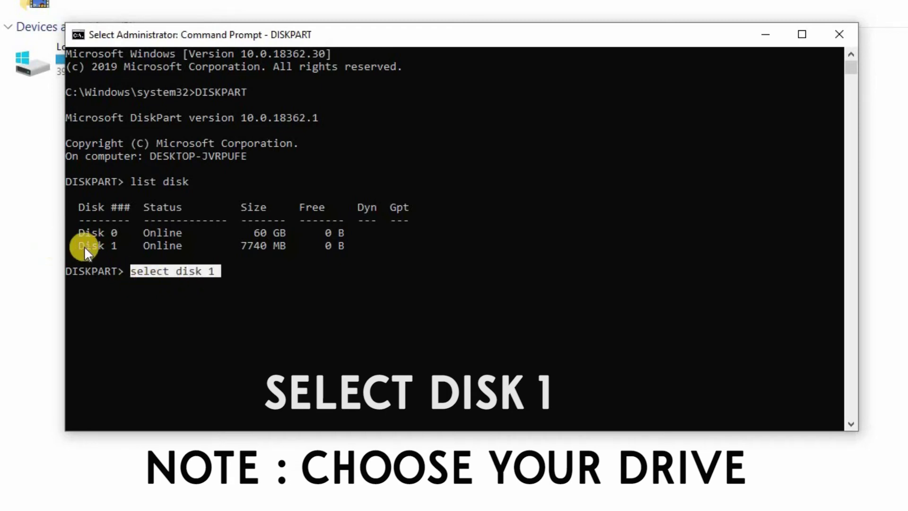
{"action": "left_click_drag", "start_coordinate": [78, 248], "coordinate": [355, 246]}
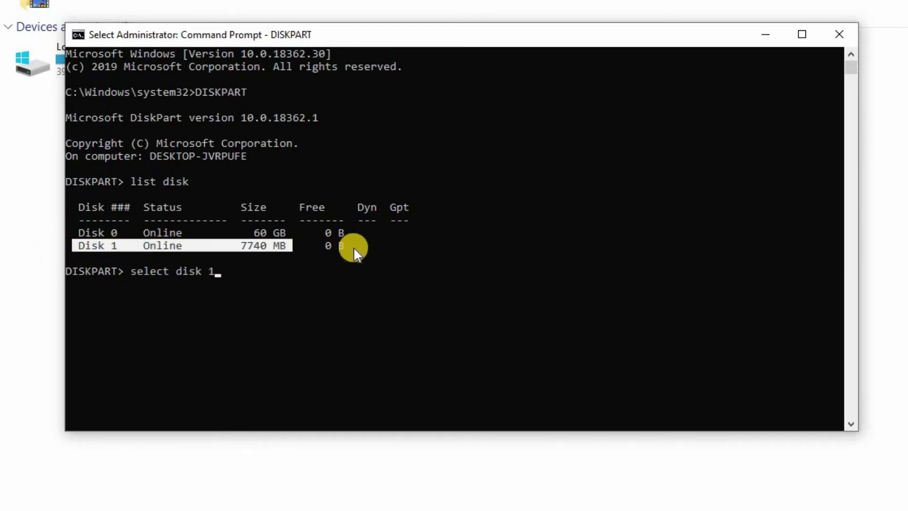
{"action": "left_click", "coordinate": [244, 271]}
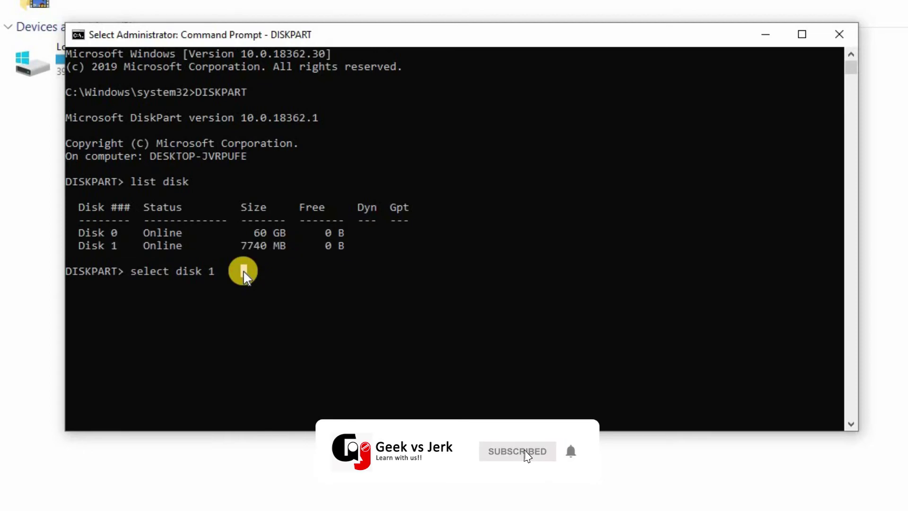
{"action": "key", "text": "Return"}
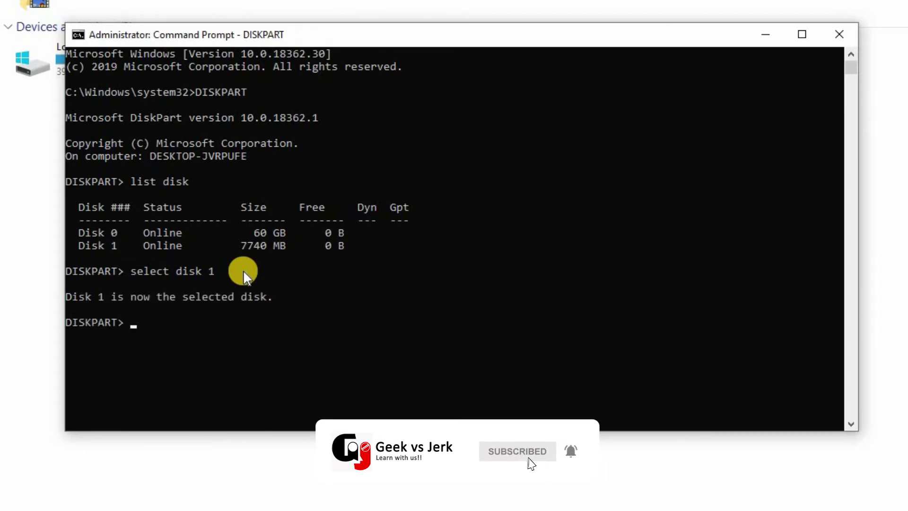
{"action": "left_click_drag", "start_coordinate": [65, 301], "coordinate": [325, 297]}
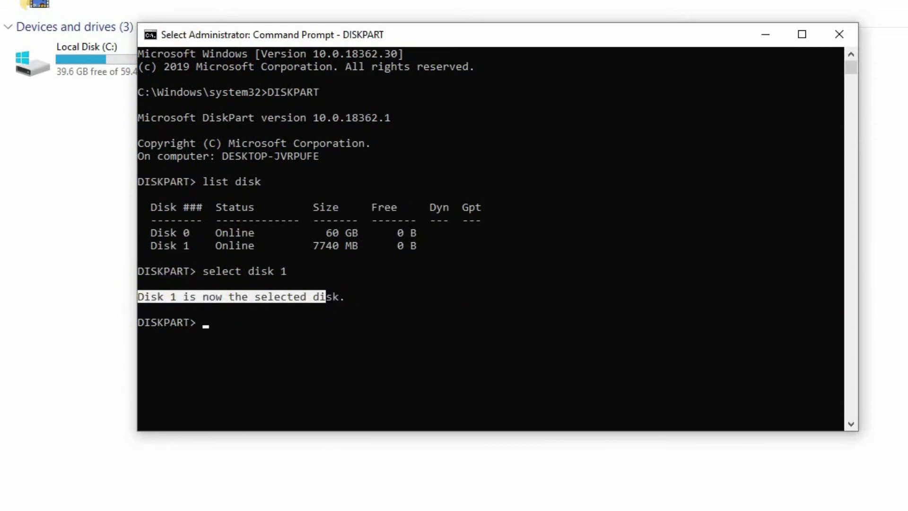
- List the partitions on the selected USB disk with the command list partition
{"action": "left_click", "coordinate": [215, 320]}
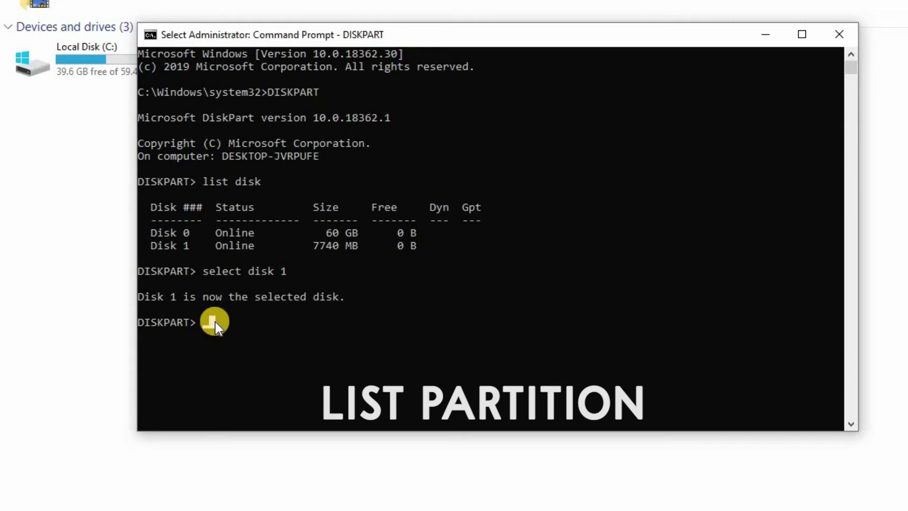
{"action": "type", "text": "list "}
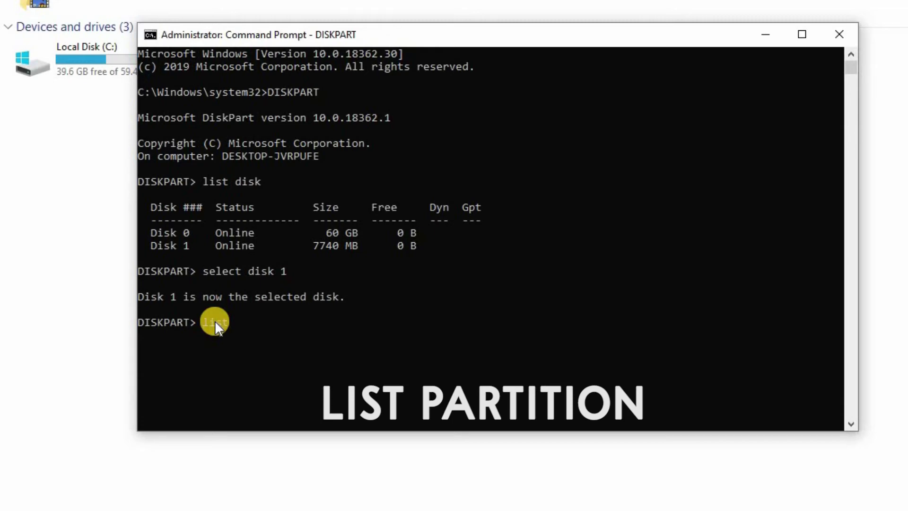
{"action": "type", "text": " partition"}
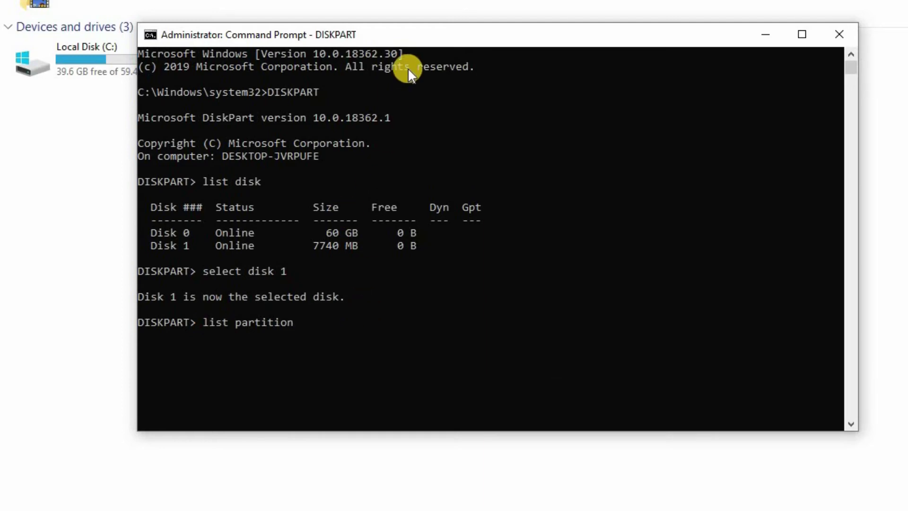
{"action": "key", "text": "Return"}
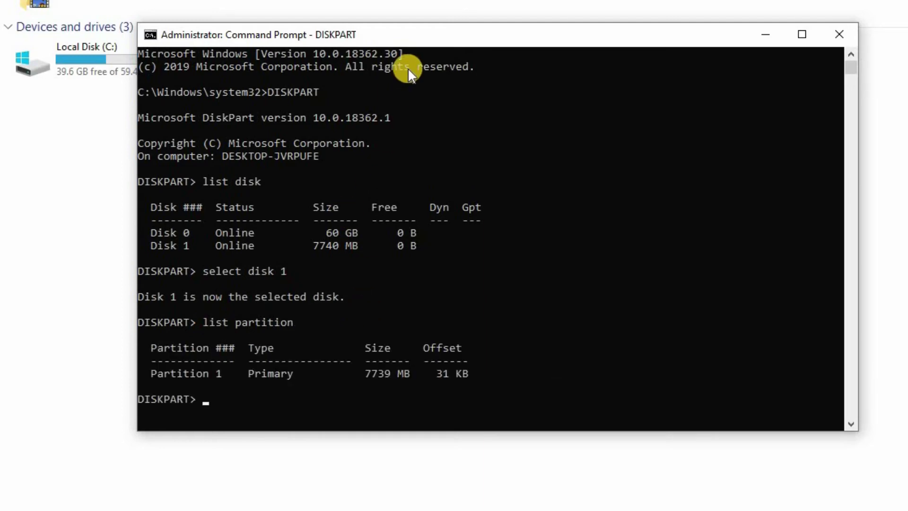
{"action": "left_click_drag", "start_coordinate": [152, 371], "coordinate": [468, 375]}
- Select the USB disk's primary partition with the command select partition 1
{"action": "left_click", "coordinate": [207, 402]}
{"action": "type", "text": "select partitio"}
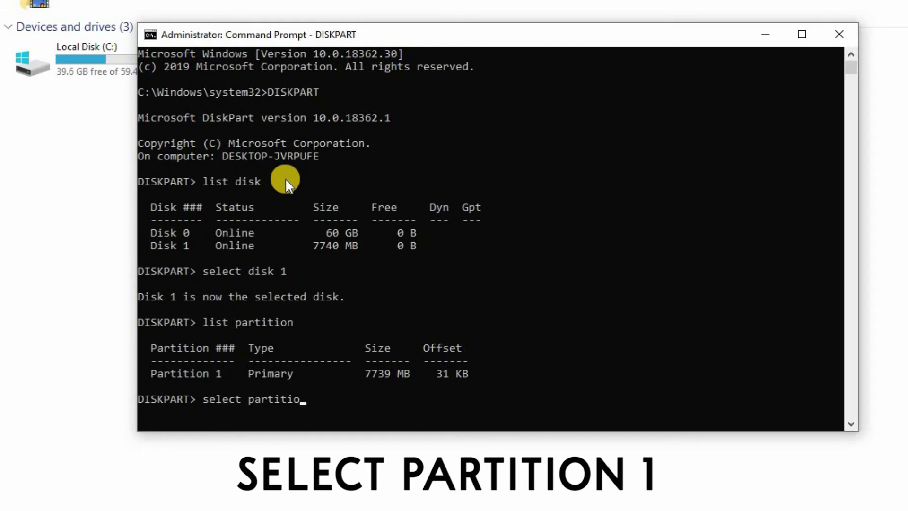
{"action": "type", "text": "n 1"}
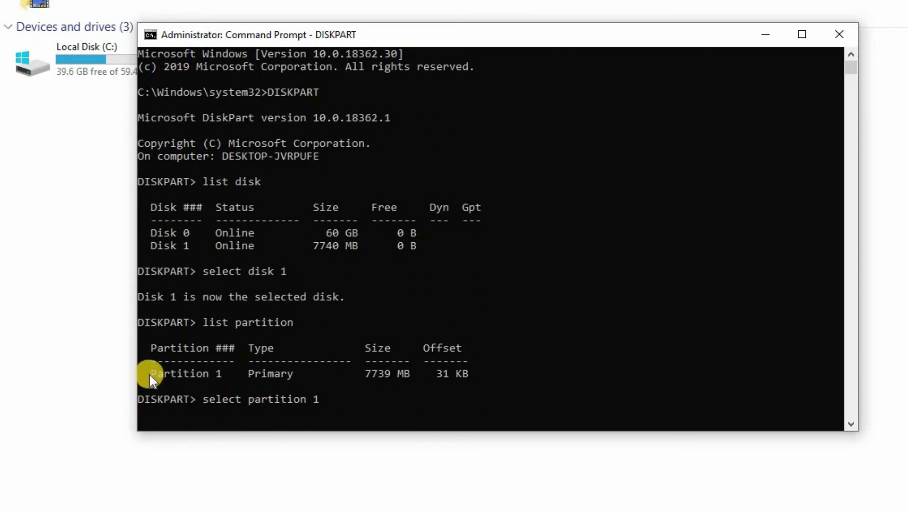
{"action": "left_click_drag", "start_coordinate": [150, 374], "coordinate": [220, 373]}
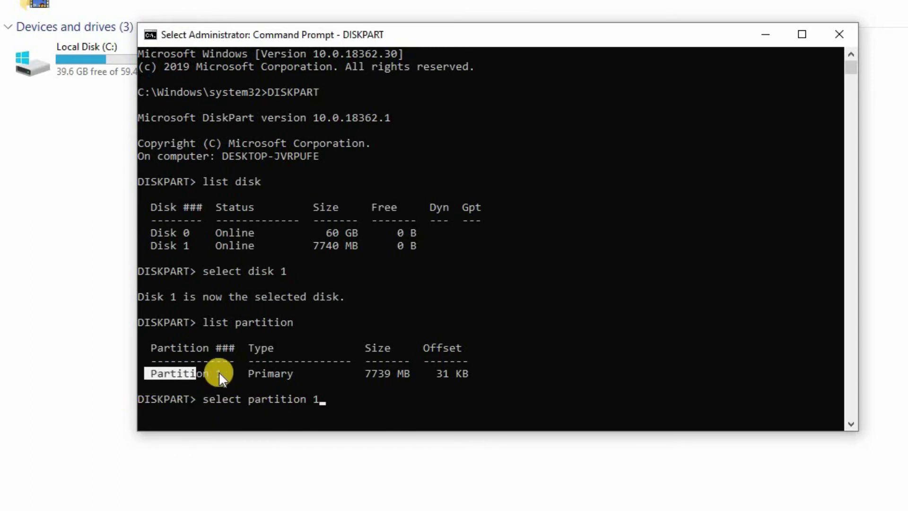
{"action": "left_click", "coordinate": [320, 400]}
{"action": "key", "text": "Escape"}
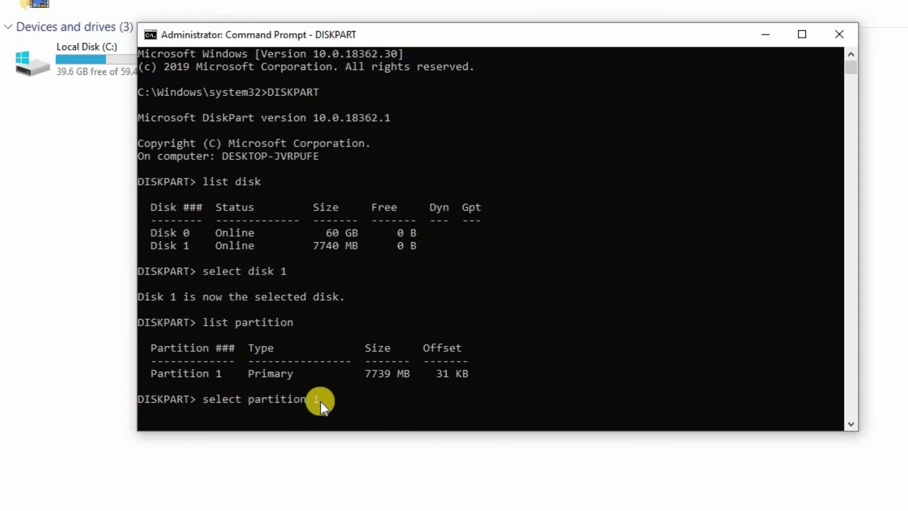
{"action": "key", "text": "Return"}
{"action": "left_click", "coordinate": [140, 400]}
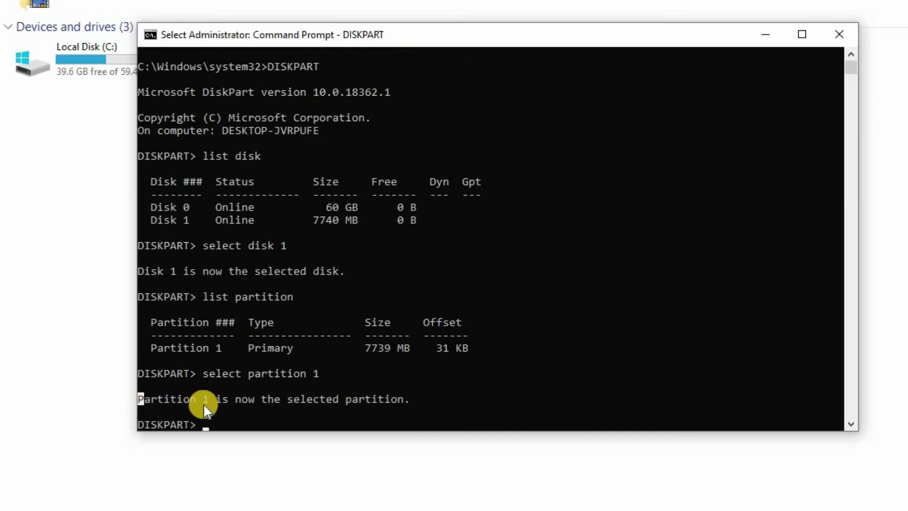
{"action": "left_click_drag", "start_coordinate": [204, 404], "coordinate": [294, 399]}
- Erase the selected USB disk with DiskPart's clean command
{"action": "left_click", "coordinate": [212, 424]}
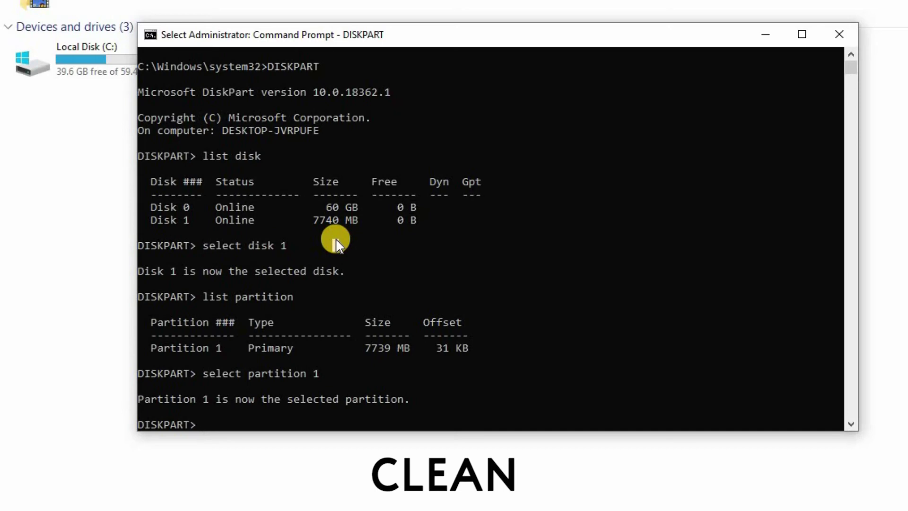
{"action": "type", "text": "clean"}
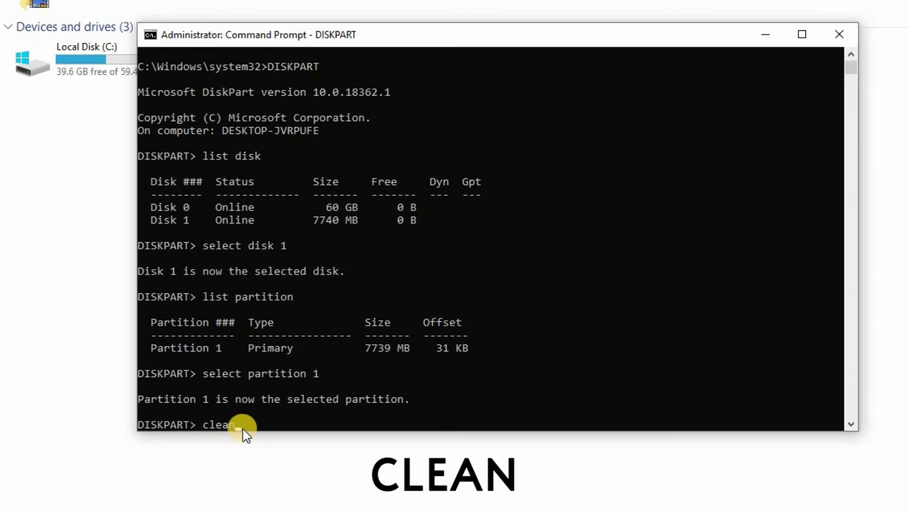
{"action": "key", "text": "Return"}
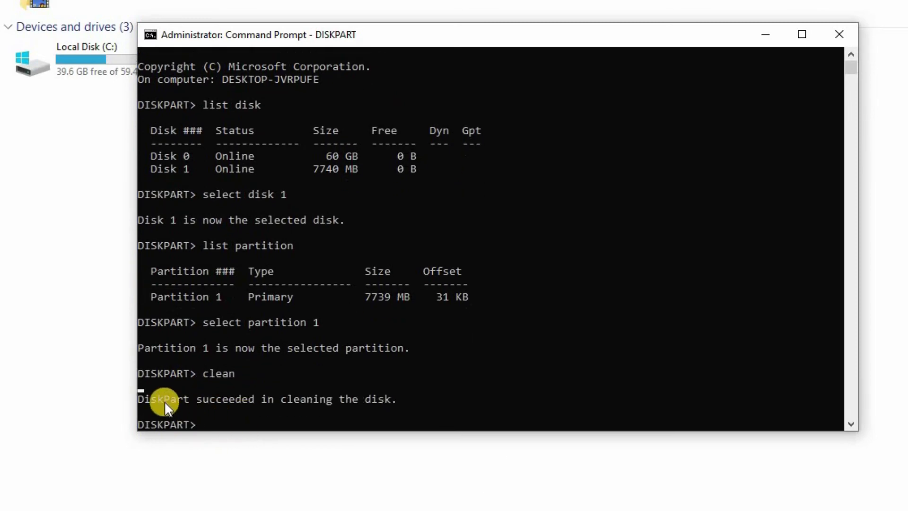
{"action": "left_click_drag", "start_coordinate": [143, 385], "coordinate": [364, 385]}
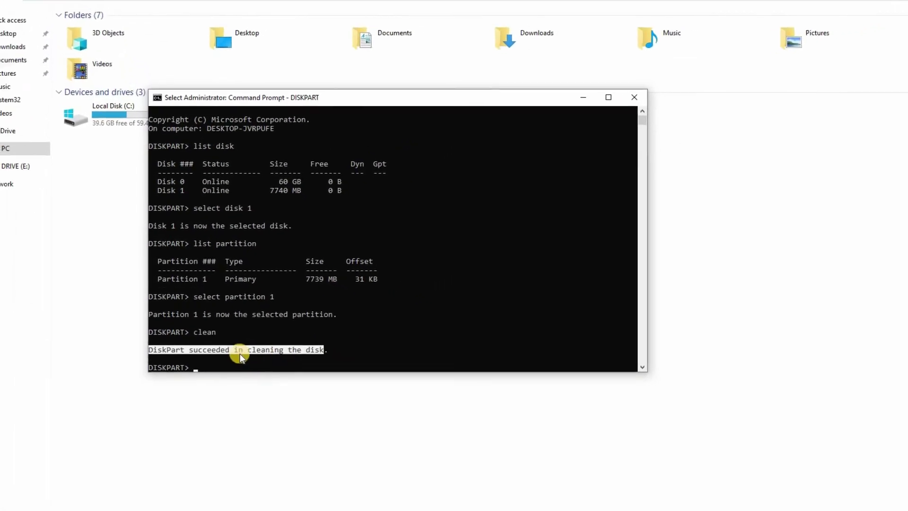
- Switch to File Explorer and try to open USB DRIVE (E:) from This PC
{"action": "left_click", "coordinate": [278, 406]}
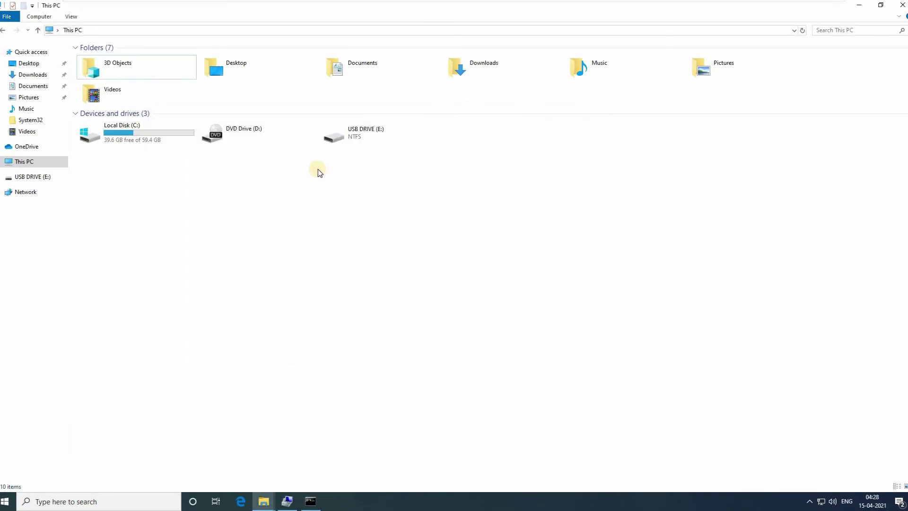
{"action": "left_click", "coordinate": [349, 138]}
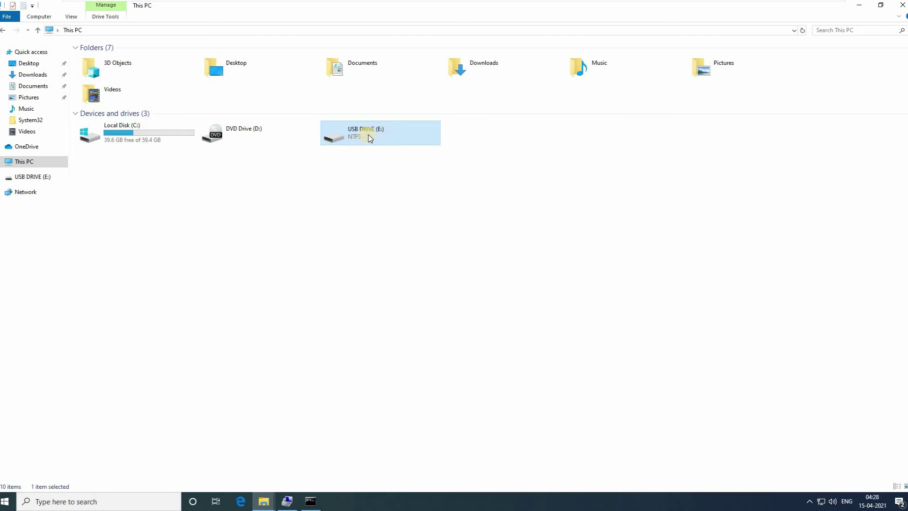
{"action": "right_click", "coordinate": [370, 137]}
{"action": "left_click", "coordinate": [425, 251]}
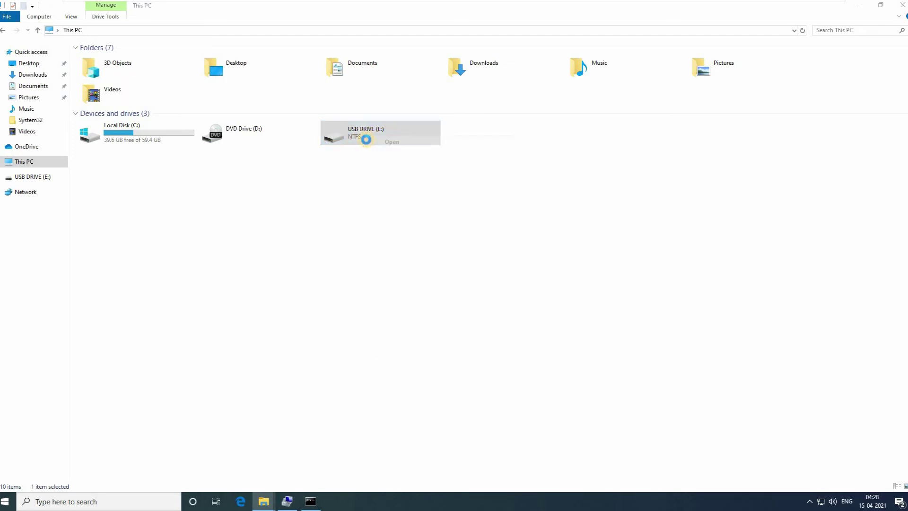
{"action": "left_click", "coordinate": [506, 269]}
- Try to quick-format USB DRIVE (E:) with the NTFS file system, then close the format dialog
{"action": "right_click", "coordinate": [363, 136]}
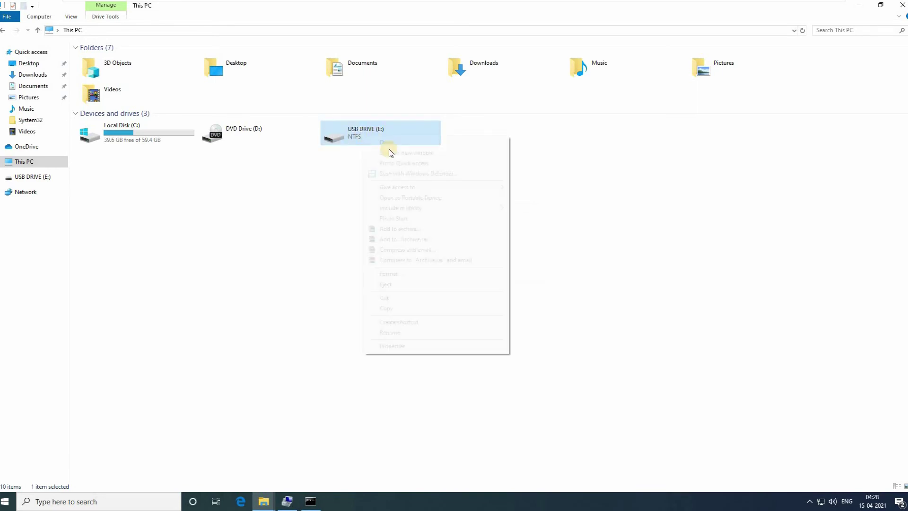
{"action": "left_click", "coordinate": [391, 284]}
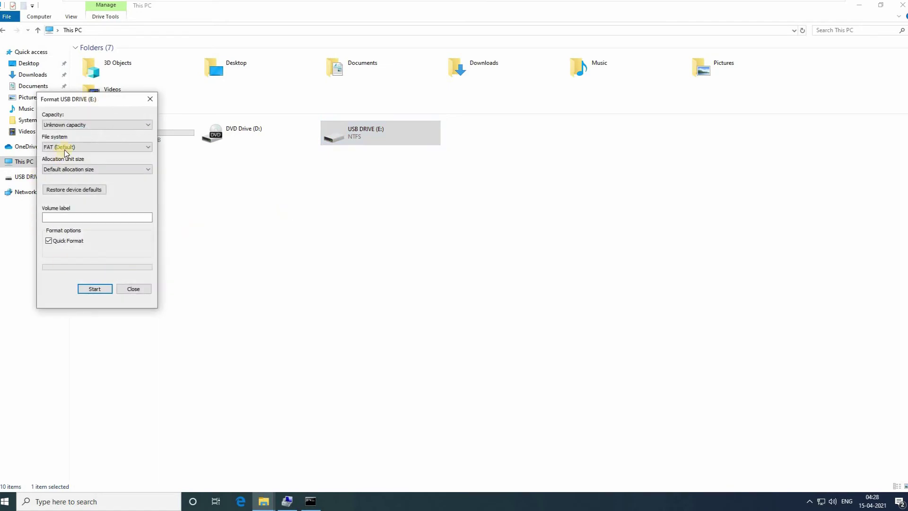
{"action": "left_click", "coordinate": [65, 148]}
{"action": "left_click", "coordinate": [67, 156]}
{"action": "left_click", "coordinate": [94, 289]}
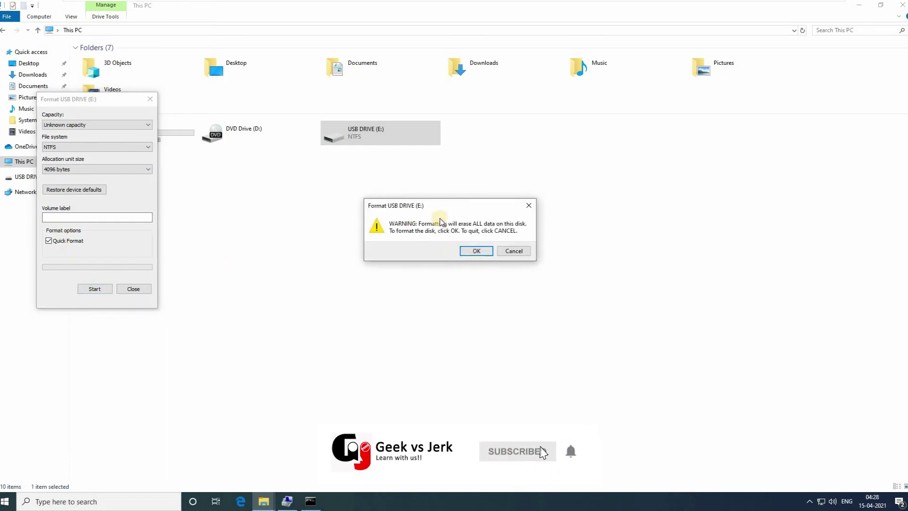
{"action": "left_click", "coordinate": [474, 251]}
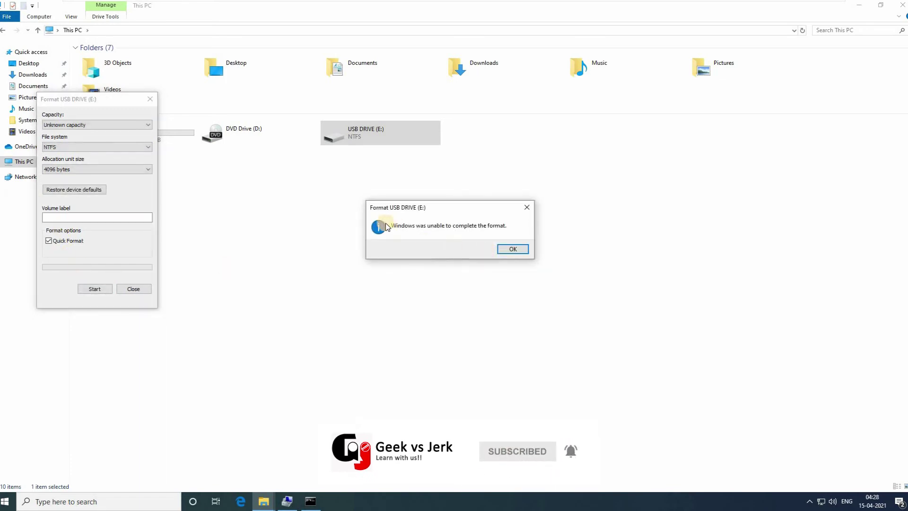
{"action": "left_click", "coordinate": [513, 250]}
{"action": "left_click", "coordinate": [133, 289]}
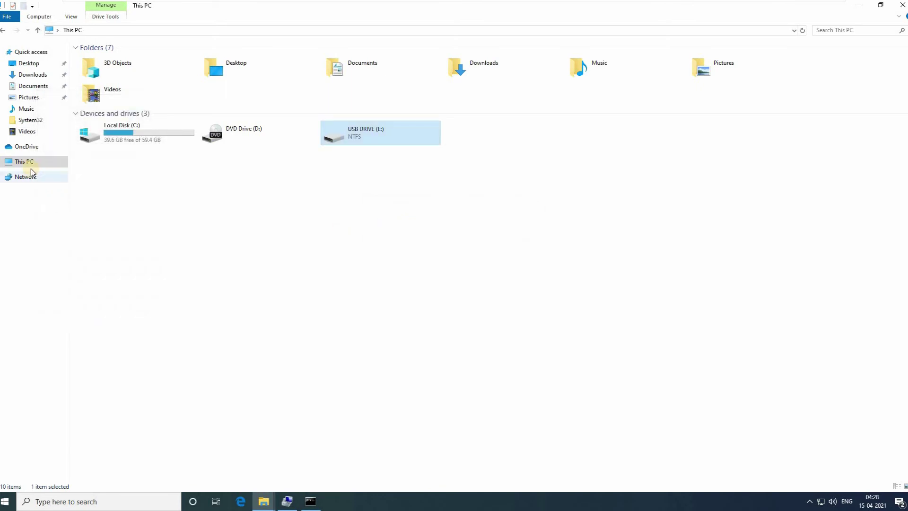
- Switch to Computer Management for this PC, maximize it and open Disk Management
{"action": "right_click", "coordinate": [22, 162]}
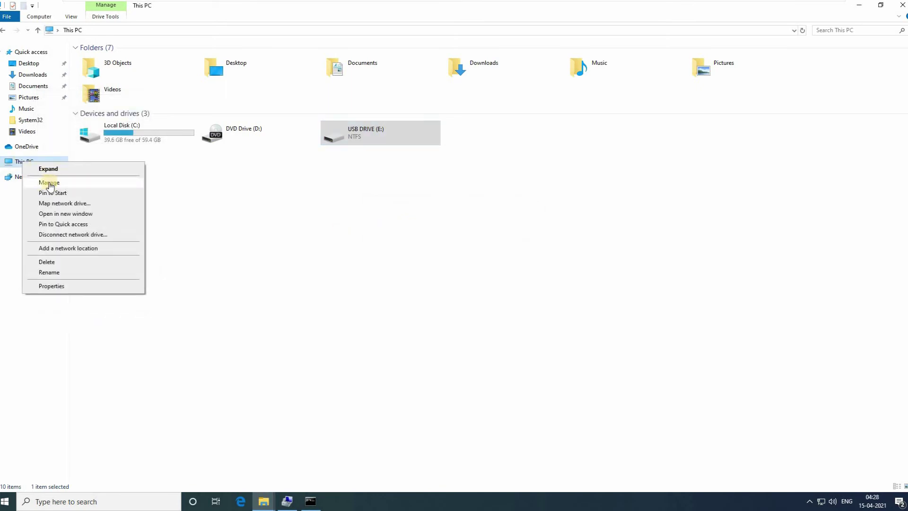
{"action": "left_click", "coordinate": [56, 182]}
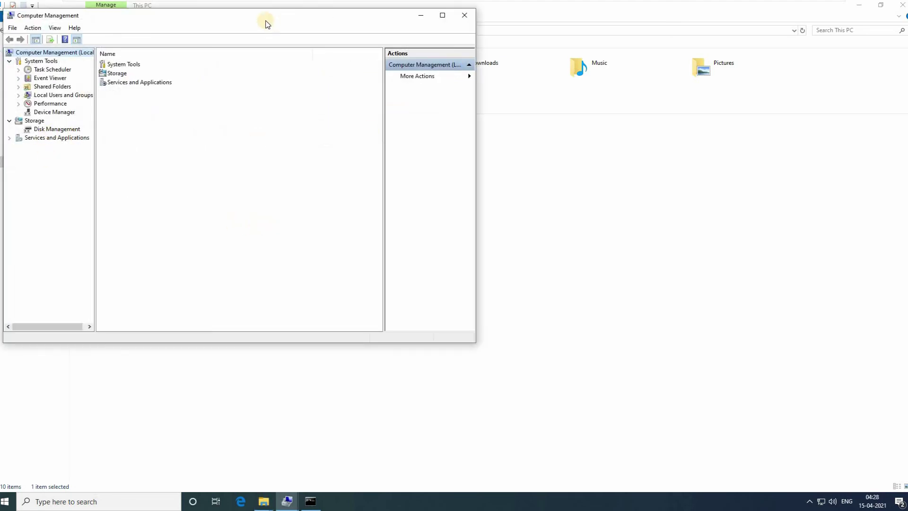
{"action": "left_click", "coordinate": [558, 82]}
{"action": "left_click", "coordinate": [36, 118]}
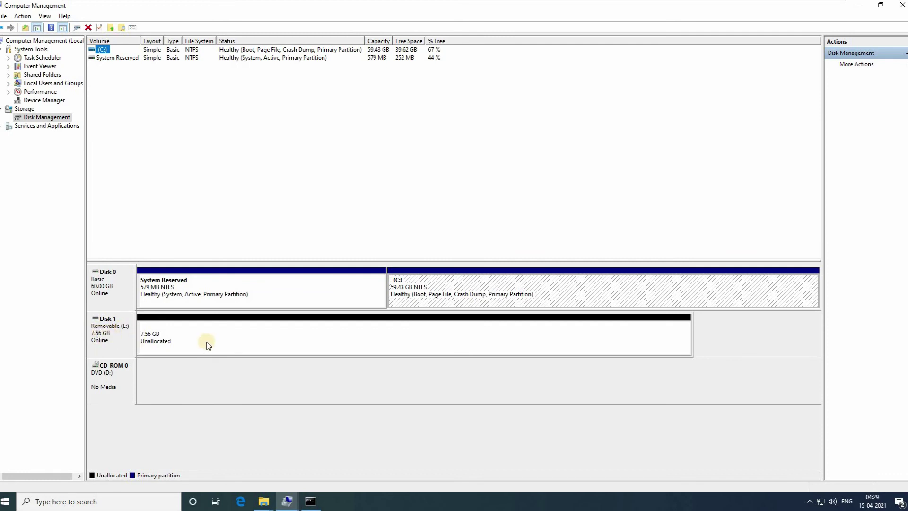
- Create a simple volume in Disk 1's unallocated space with drive letter F, NTFS, label New Volume and quick format
{"action": "right_click", "coordinate": [281, 336]}
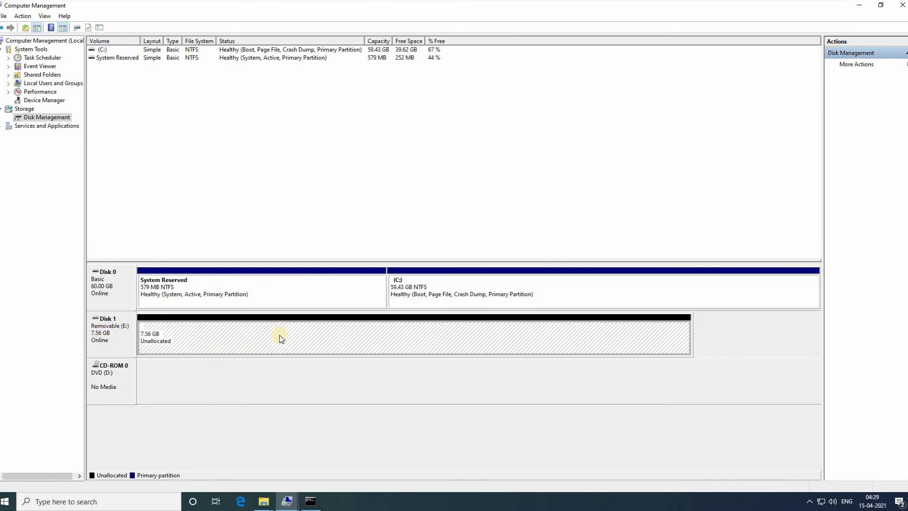
{"action": "left_click", "coordinate": [312, 347]}
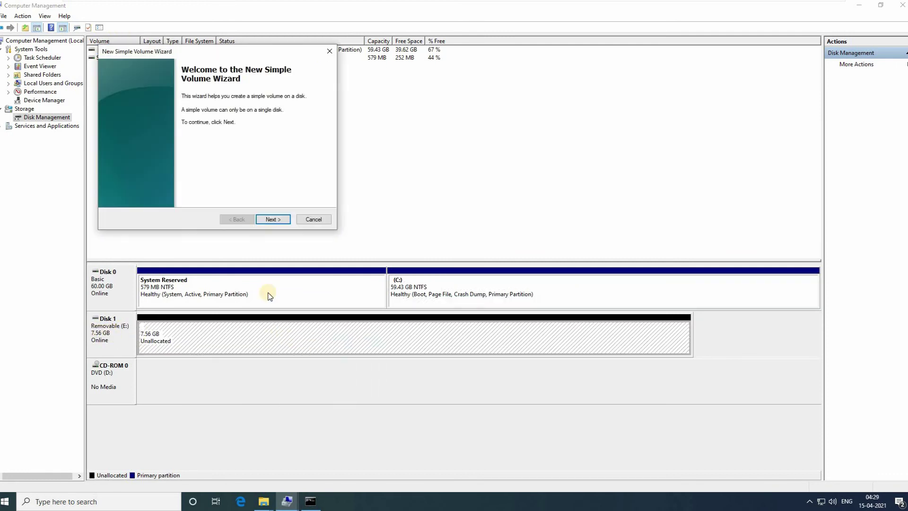
{"action": "left_click", "coordinate": [274, 220]}
{"action": "left_click", "coordinate": [273, 220]}
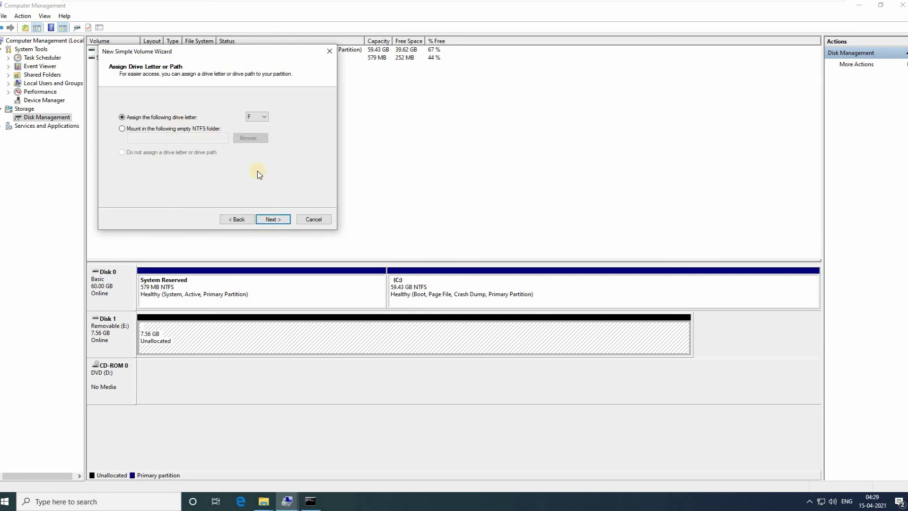
{"action": "left_click", "coordinate": [273, 219]}
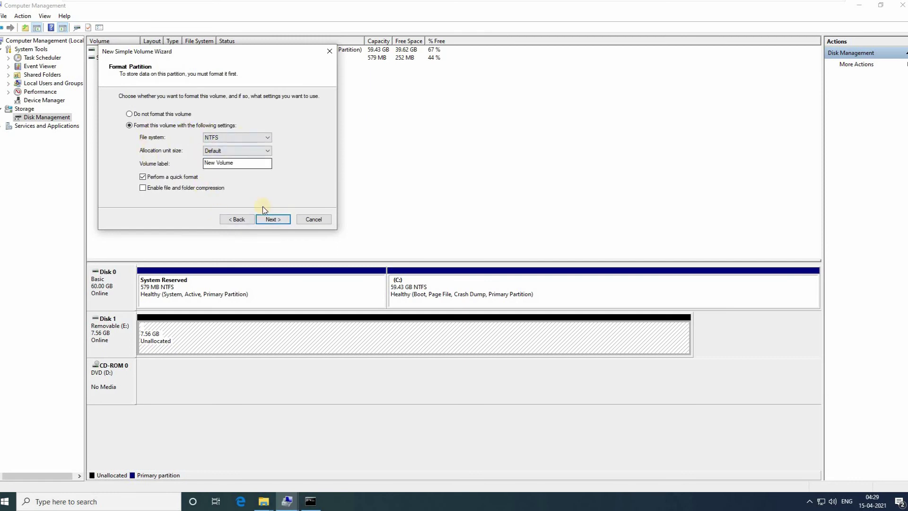
{"action": "left_click", "coordinate": [225, 136]}
{"action": "left_click", "coordinate": [225, 136]}
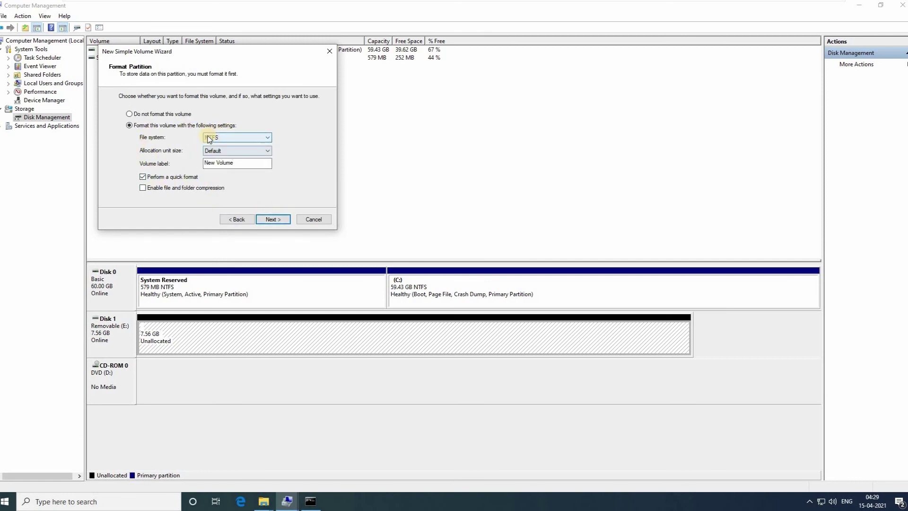
{"action": "left_click", "coordinate": [271, 219]}
{"action": "left_click", "coordinate": [274, 219]}
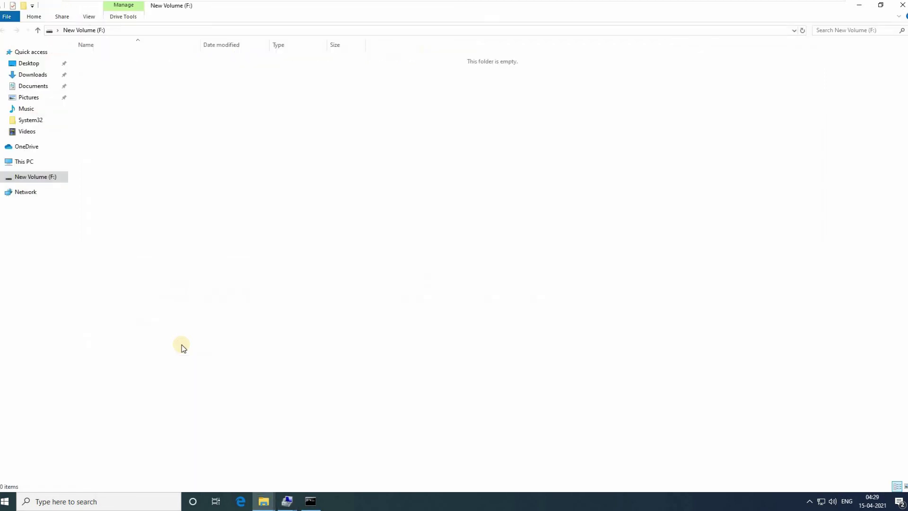
{"action": "left_click", "coordinate": [902, 5]}
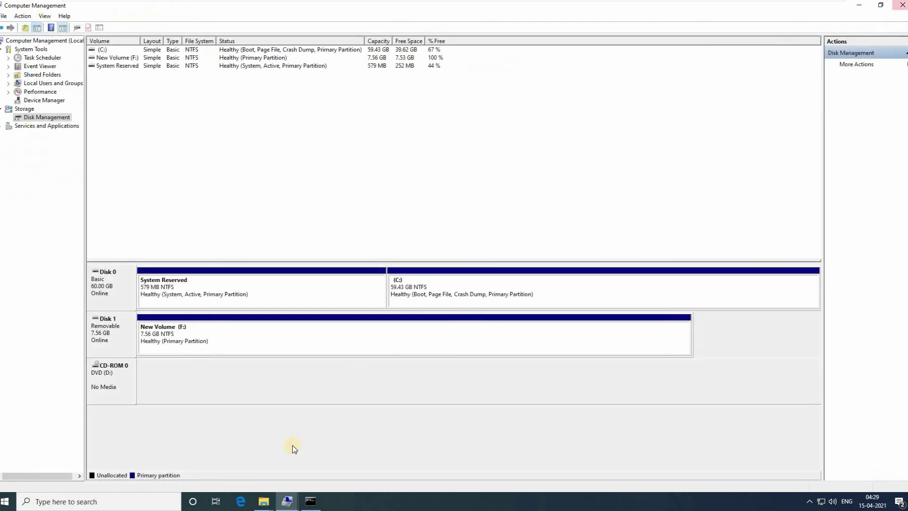
- Open New Volume (F:) on Disk 1 from Disk Management and create a new folder in it
{"action": "left_click", "coordinate": [204, 349]}
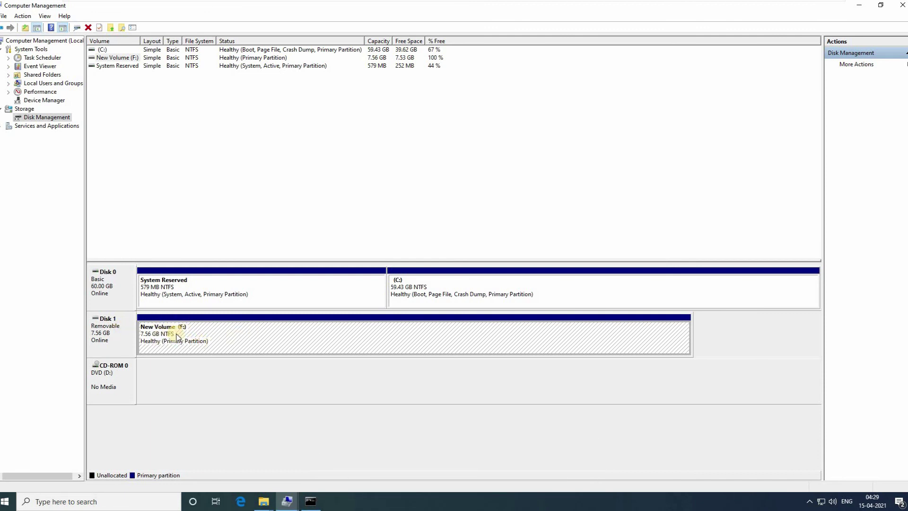
{"action": "right_click", "coordinate": [198, 337]}
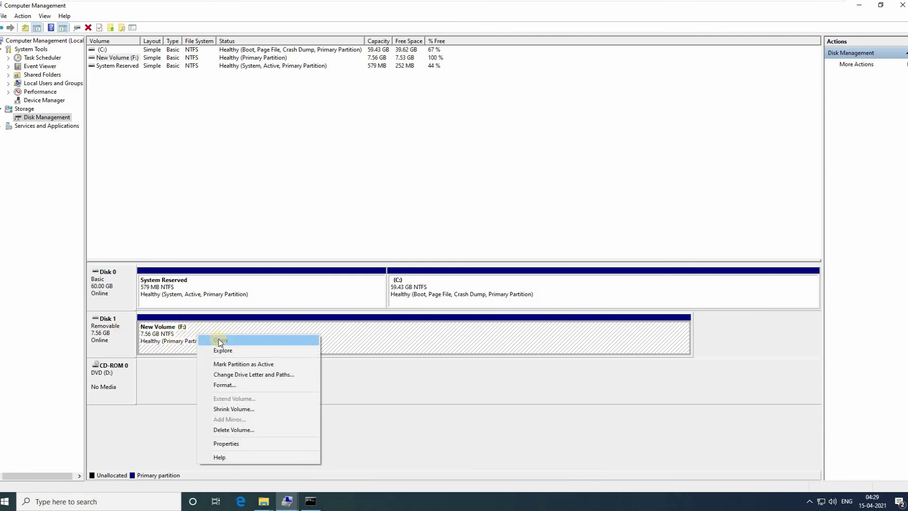
{"action": "left_click", "coordinate": [219, 338]}
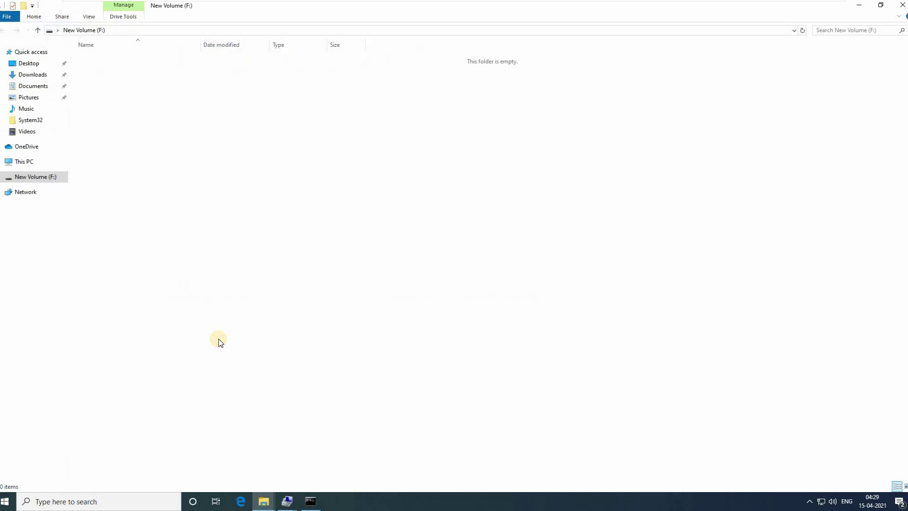
{"action": "right_click", "coordinate": [245, 148]}
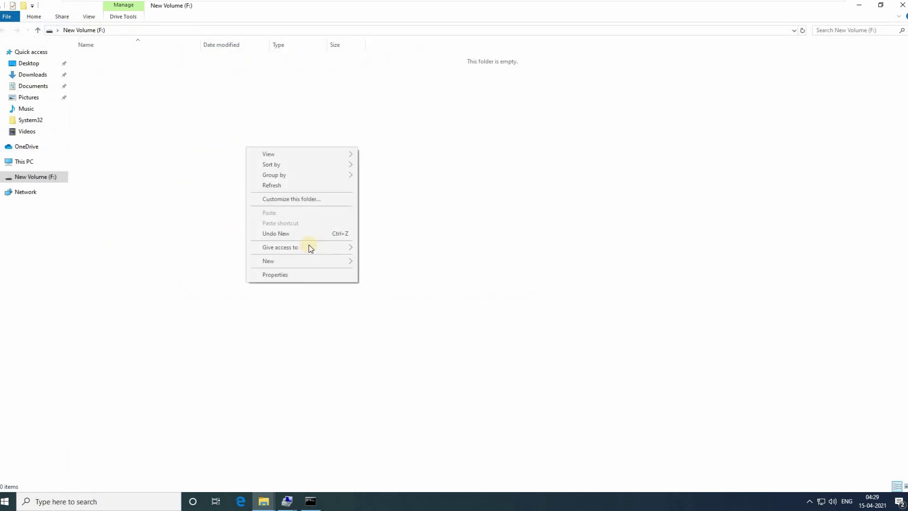
{"action": "mouse_move", "coordinate": [300, 261]}
{"action": "left_click", "coordinate": [377, 260]}
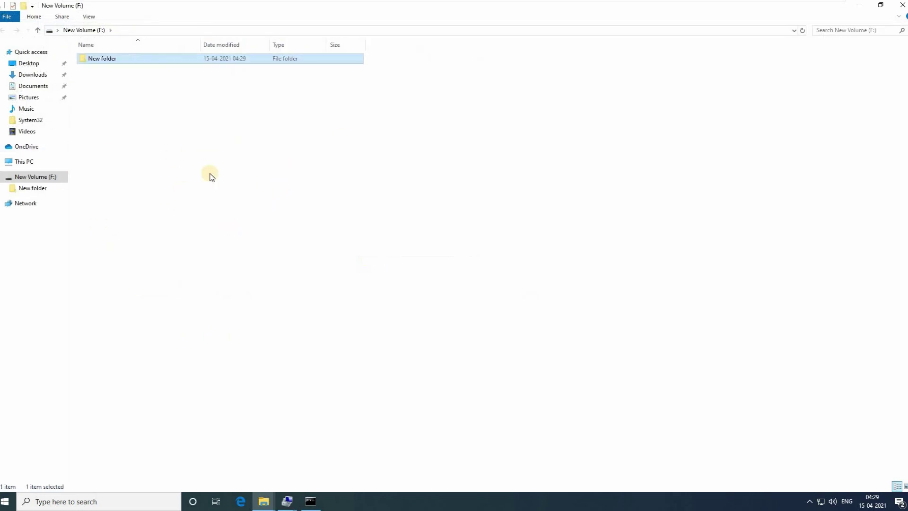
- Return to This PC and open New Volume (F:) to check its contents
{"action": "left_click", "coordinate": [27, 161]}
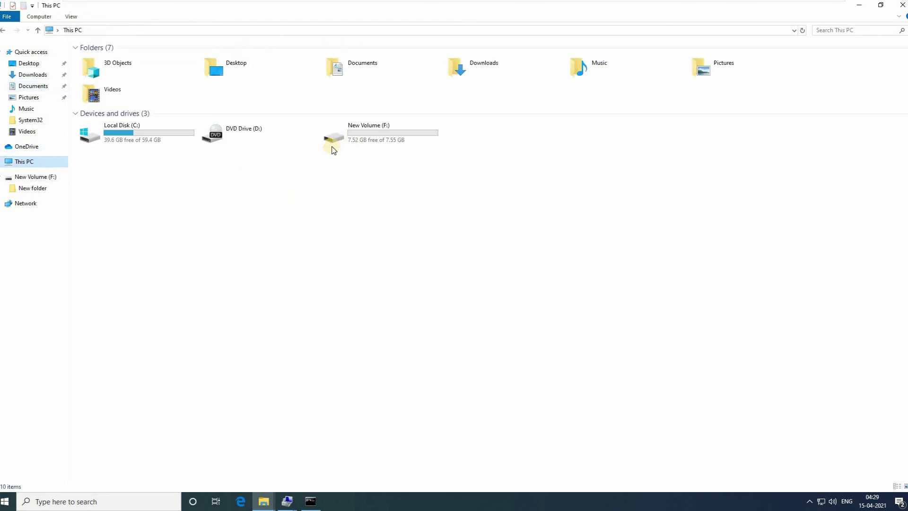
{"action": "double_click", "coordinate": [366, 142]}
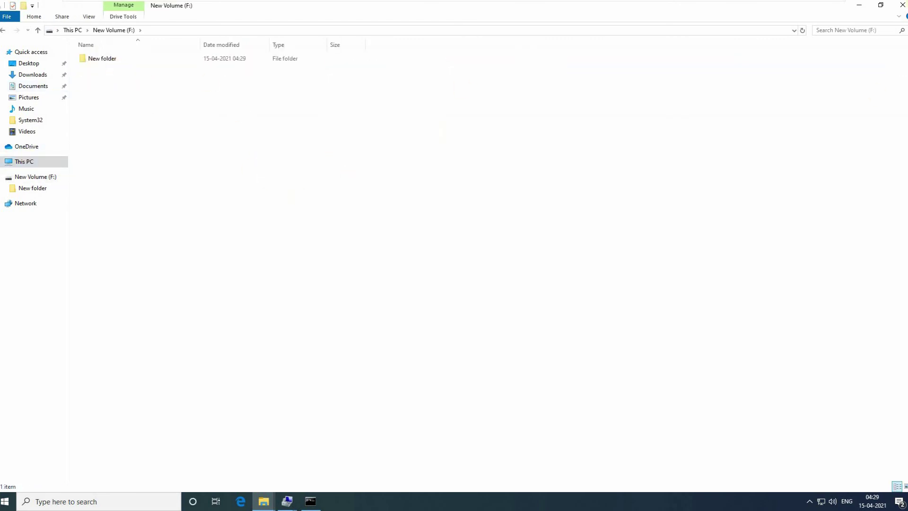